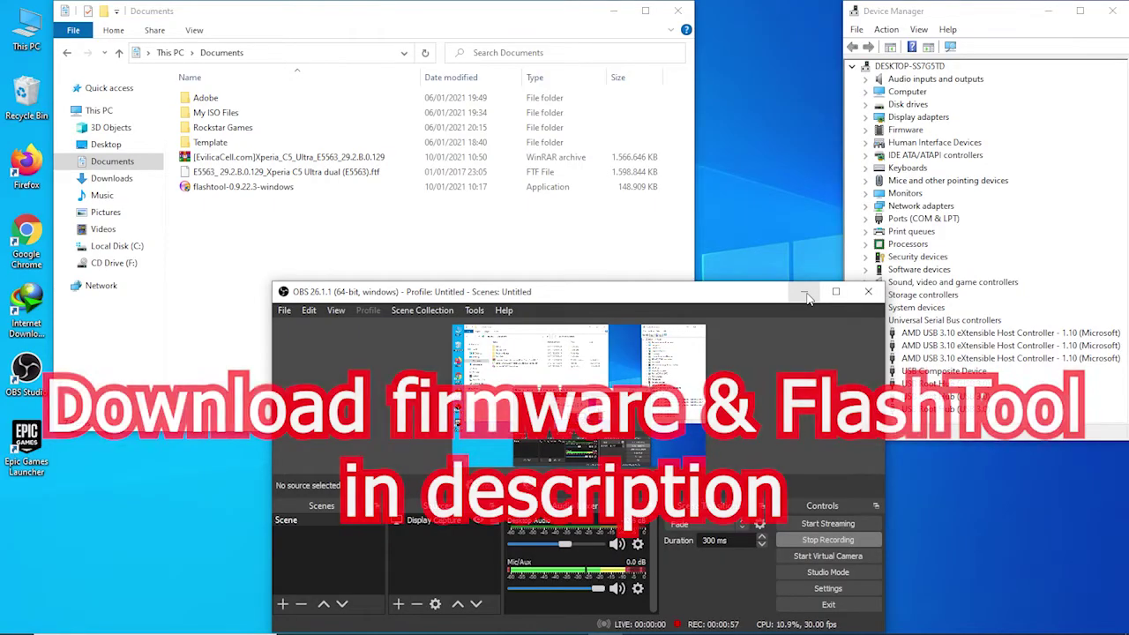
Clear the recording window away, locate the FlashTool installer in Documents, and look through the deleted firmware files in the Recycle Bin
{"action": "left_click", "coordinate": [808, 298]}
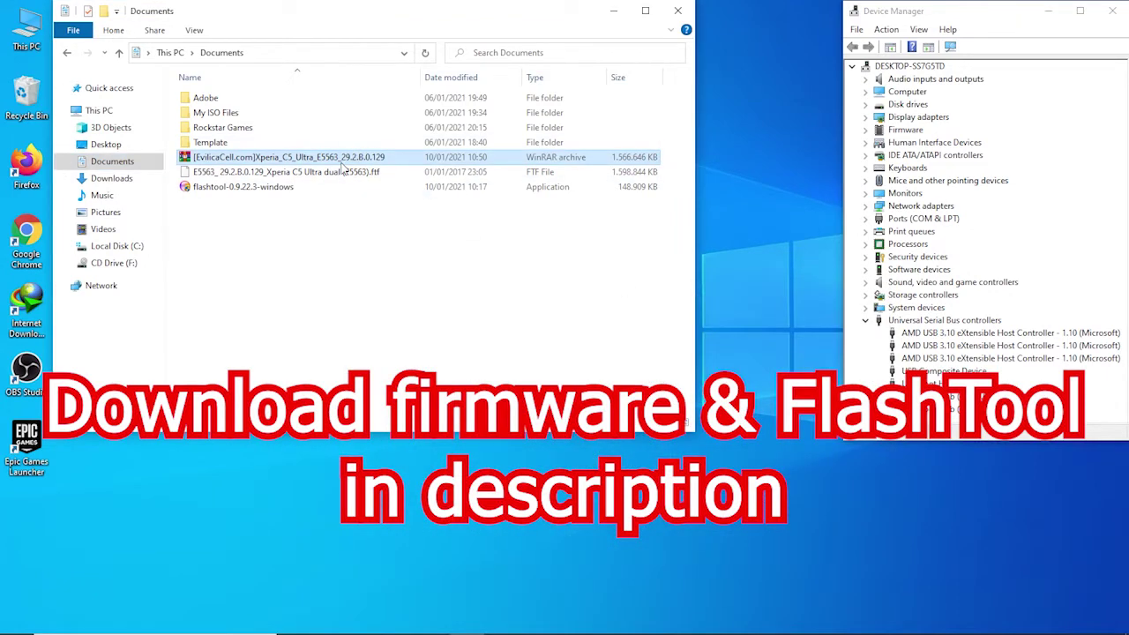
{"action": "left_click", "coordinate": [313, 192]}
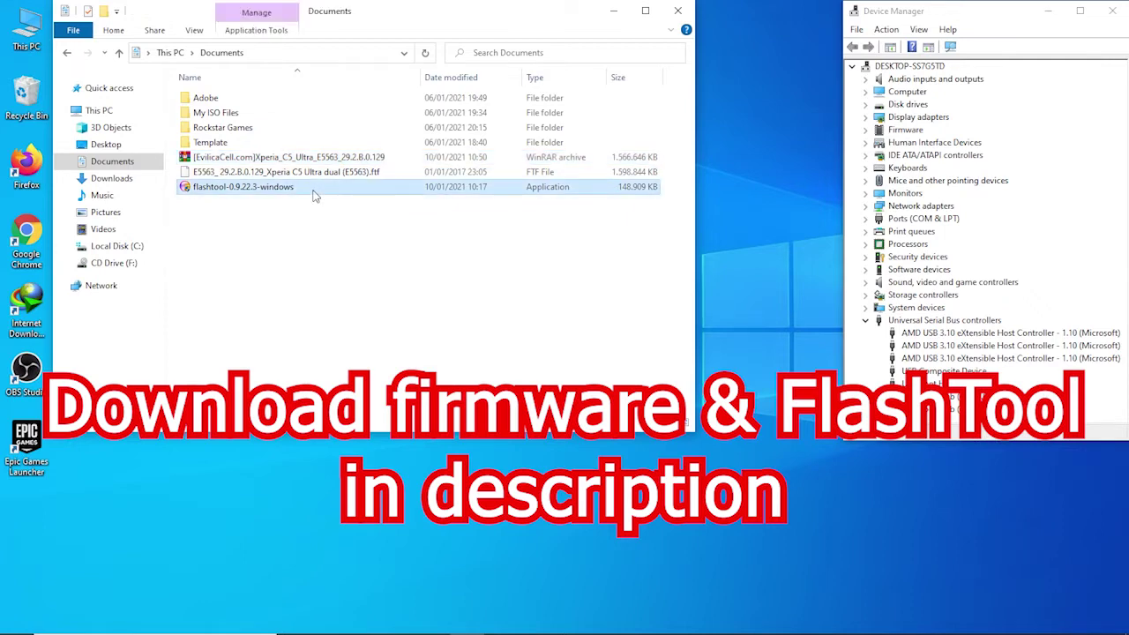
{"action": "double_click", "coordinate": [27, 93]}
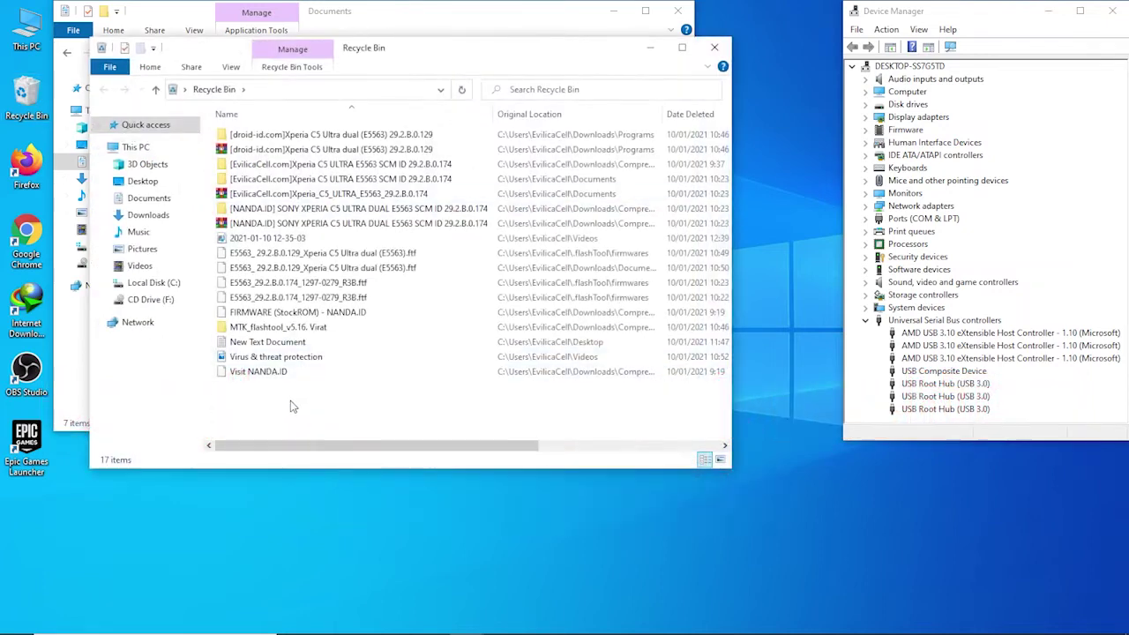
{"action": "left_click_drag", "start_coordinate": [292, 400], "coordinate": [300, 140]}
{"action": "left_click", "coordinate": [714, 47]}
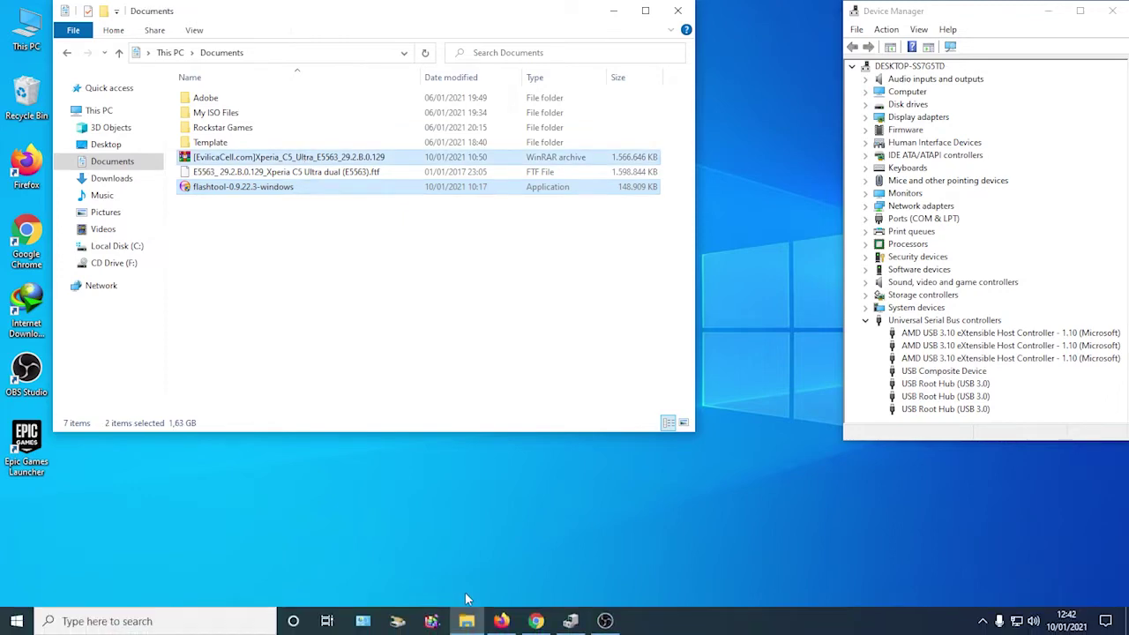
Switch to Firefox to consult the Sony Xperia C5 Ultra Dual E5563 flashing instructions, and return to the Documents folder
{"action": "left_click", "coordinate": [501, 627]}
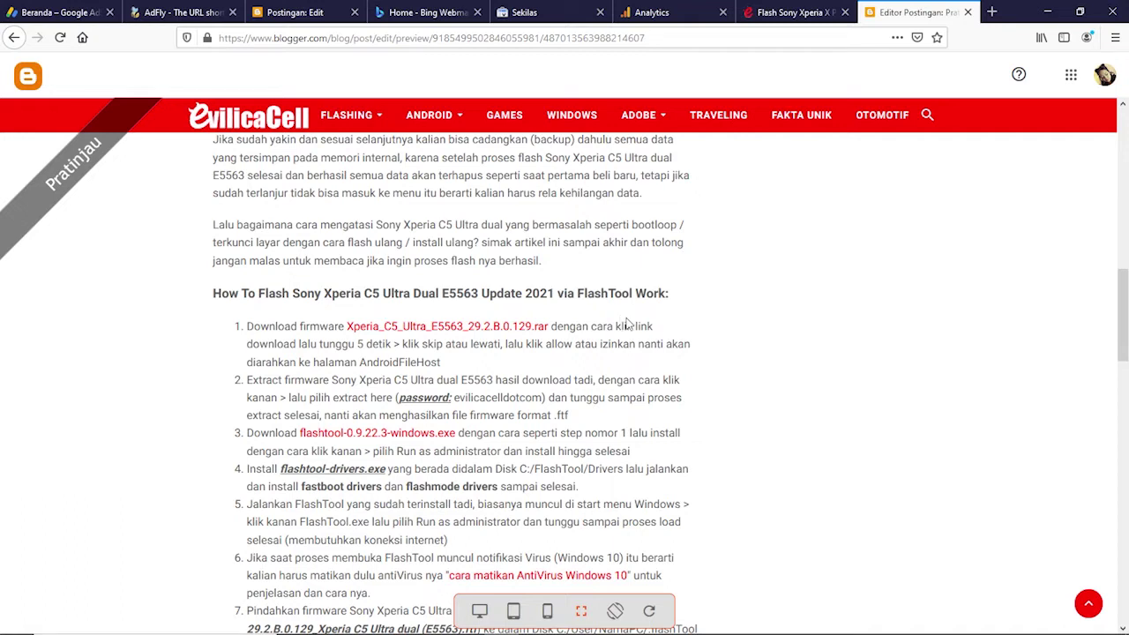
{"action": "left_click", "coordinate": [1047, 12]}
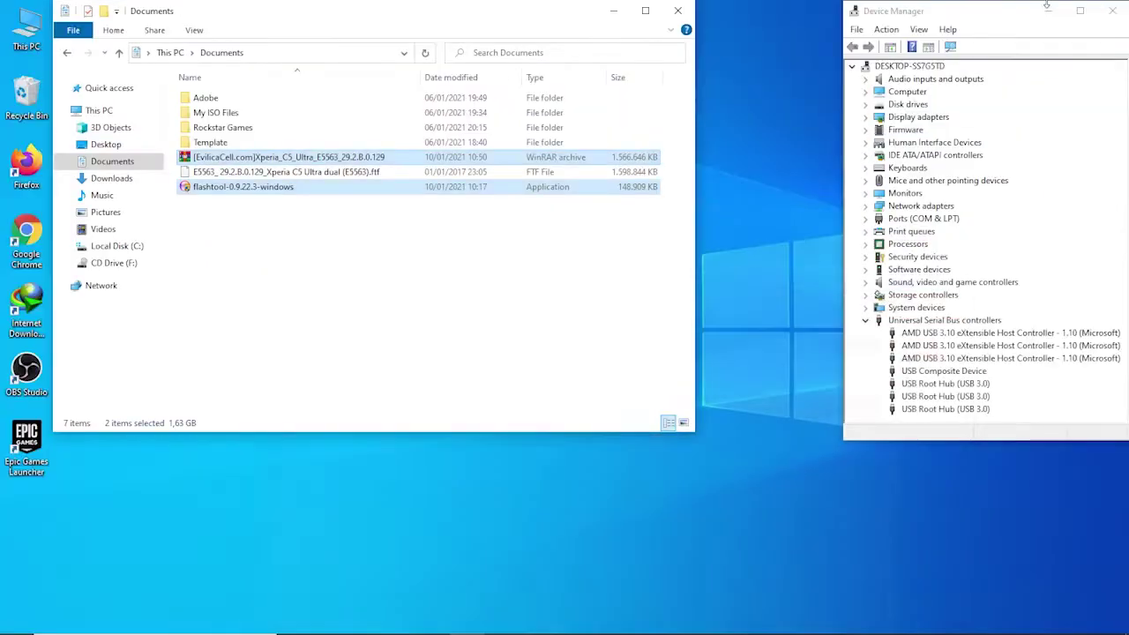
{"action": "left_click", "coordinate": [322, 276]}
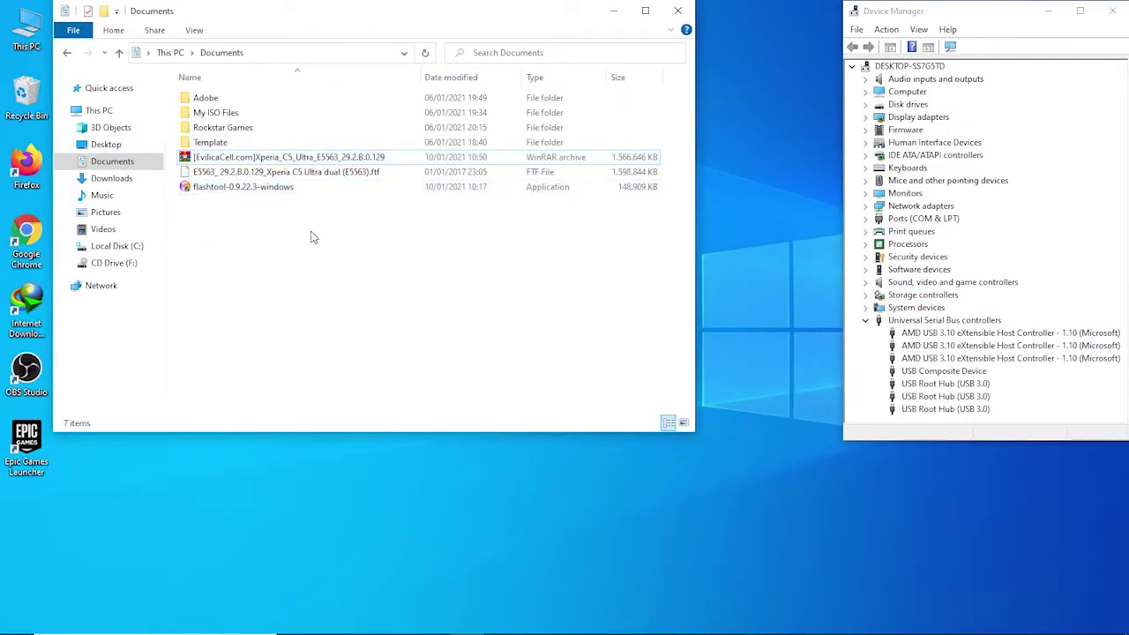
Try to extract the Xperia_C5_Ultra_E5563_29.2.B.0.129 archive by entering the archive password, and select the E5563 .ftf firmware file
{"action": "left_click", "coordinate": [306, 159]}
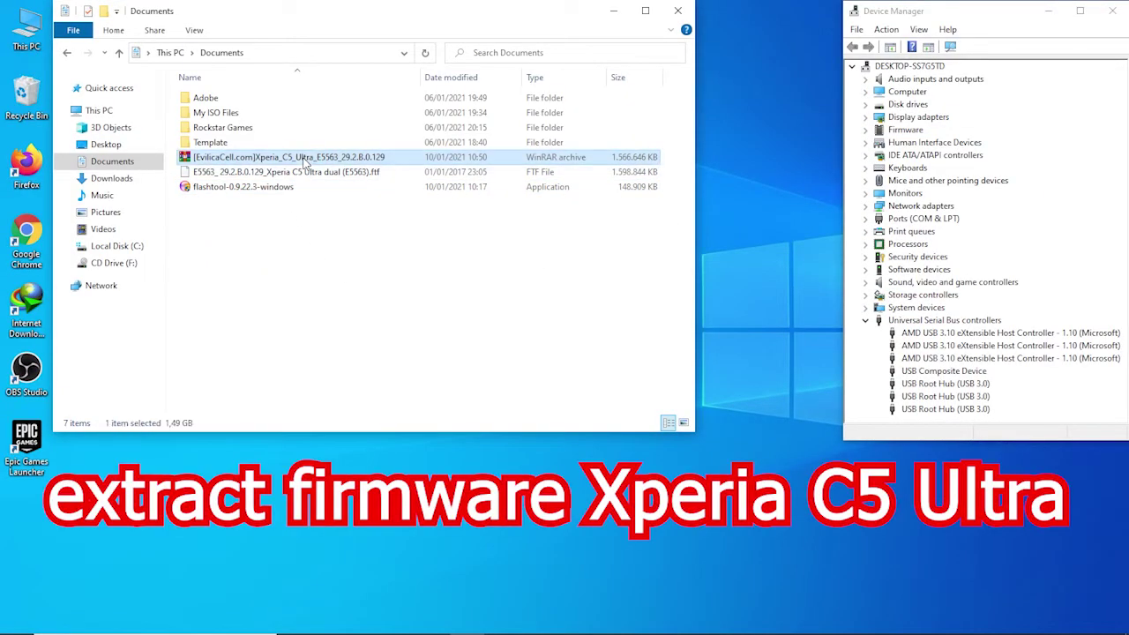
{"action": "right_click", "coordinate": [306, 158]}
{"action": "left_click", "coordinate": [355, 227]}
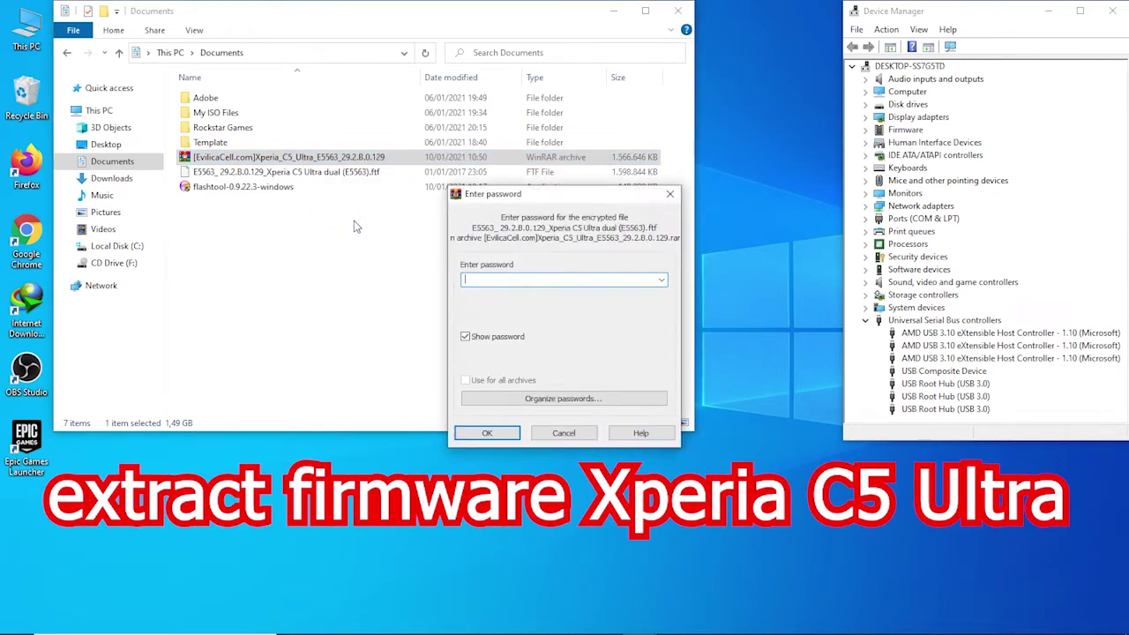
{"action": "type", "text": "evilicacell"}
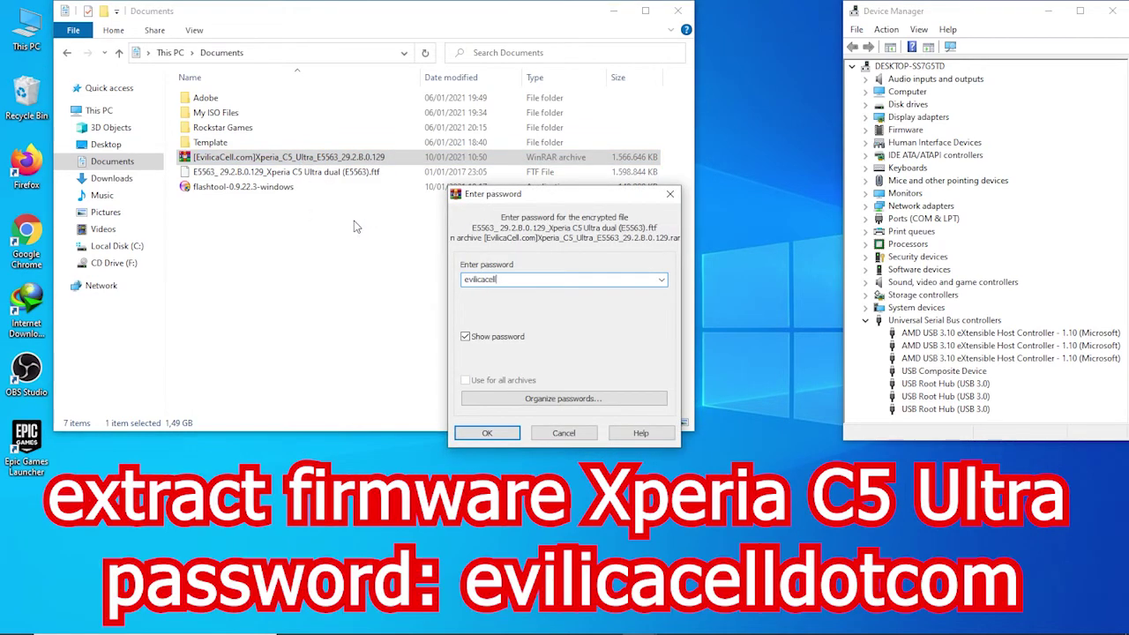
{"action": "type", "text": "dotcom"}
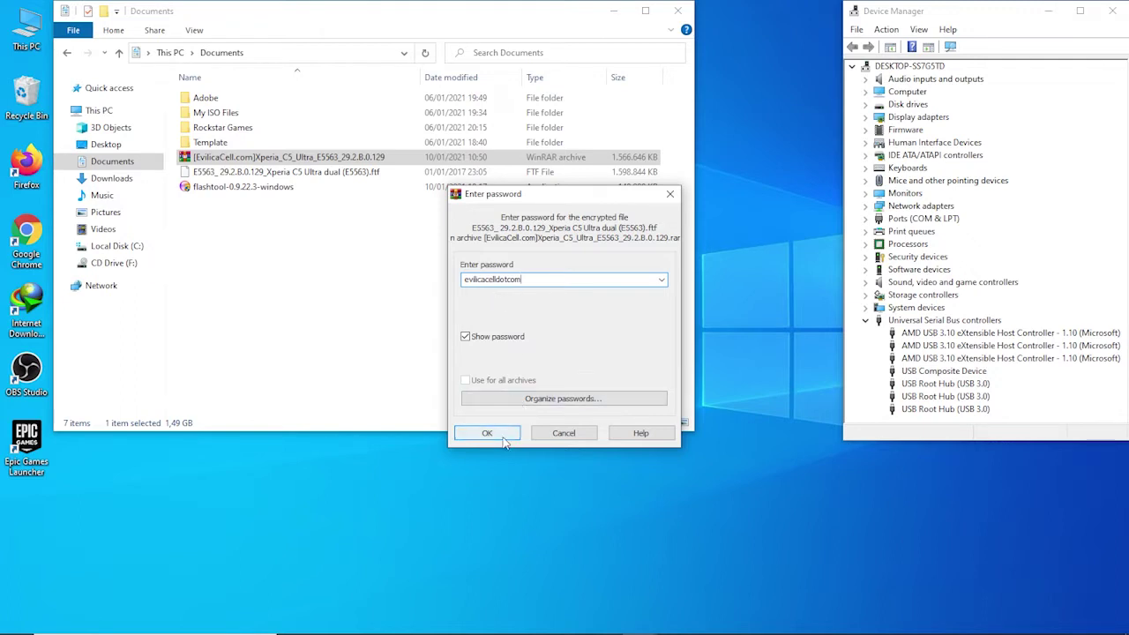
{"action": "left_click", "coordinate": [547, 441]}
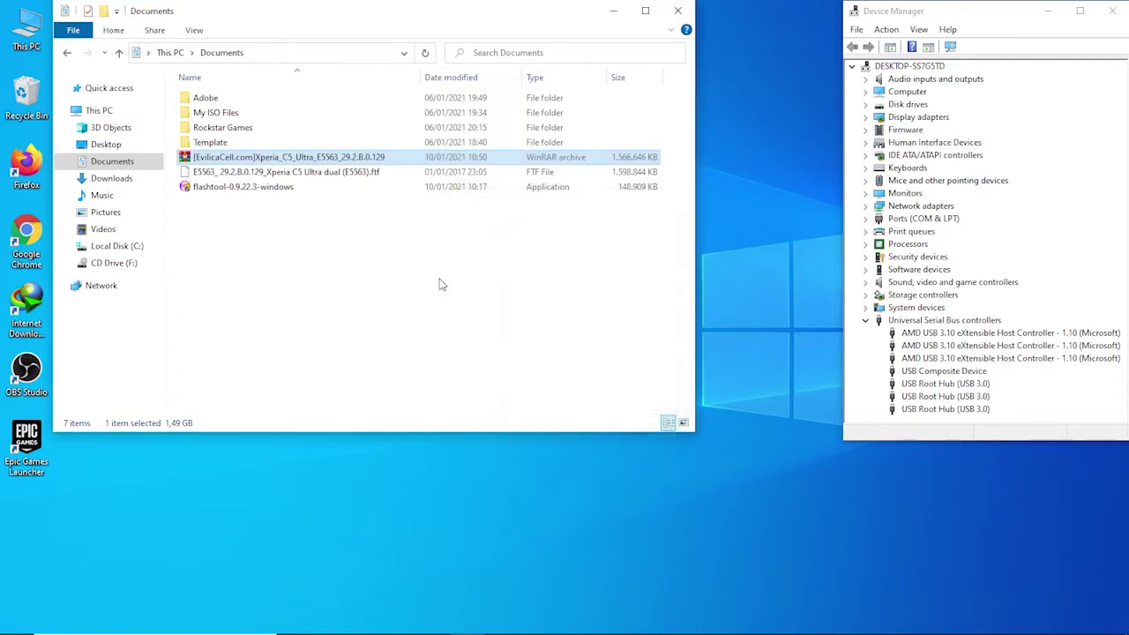
{"action": "left_click", "coordinate": [344, 176]}
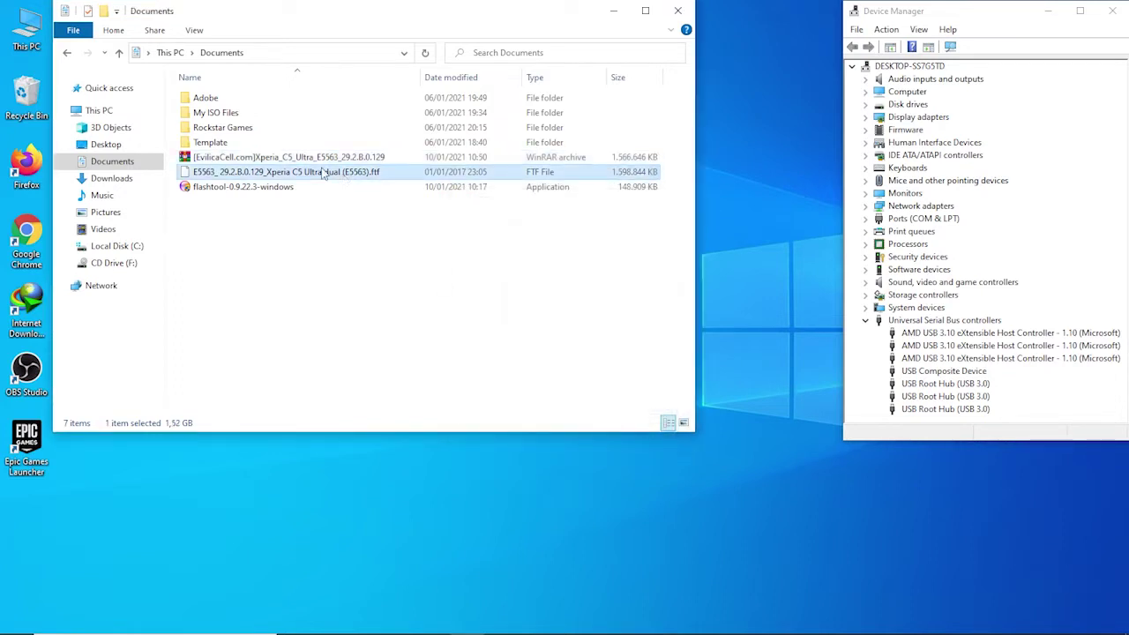
Try running the flashtool-0.9.22.3-windows installer as administrator, and cancel the setup
{"action": "left_click", "coordinate": [284, 189]}
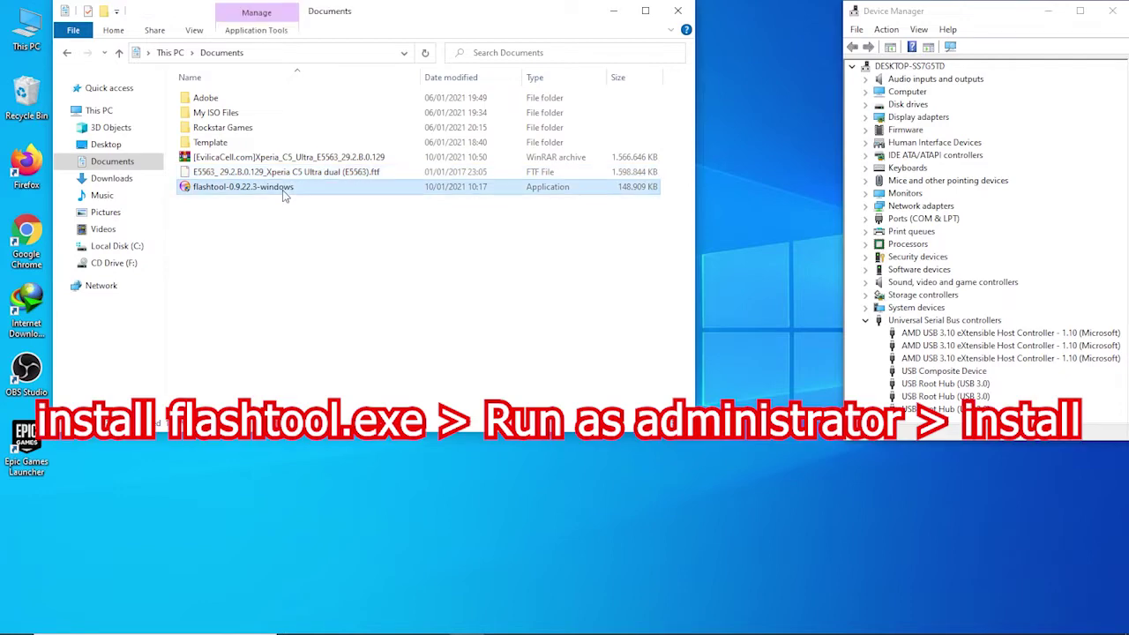
{"action": "right_click", "coordinate": [284, 196]}
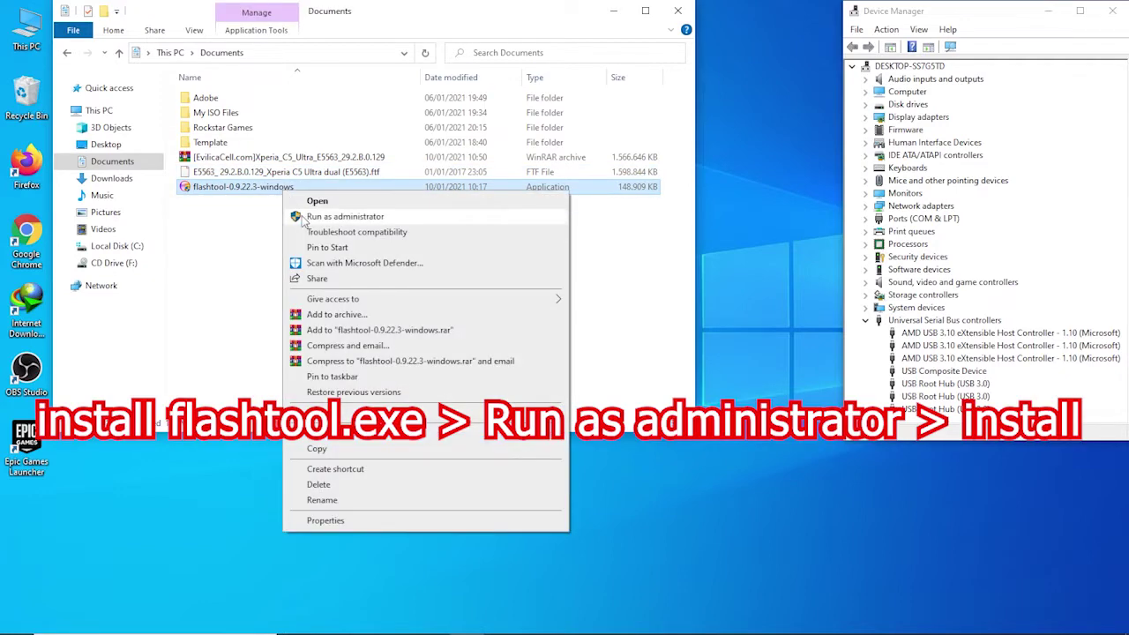
{"action": "left_click", "coordinate": [301, 220]}
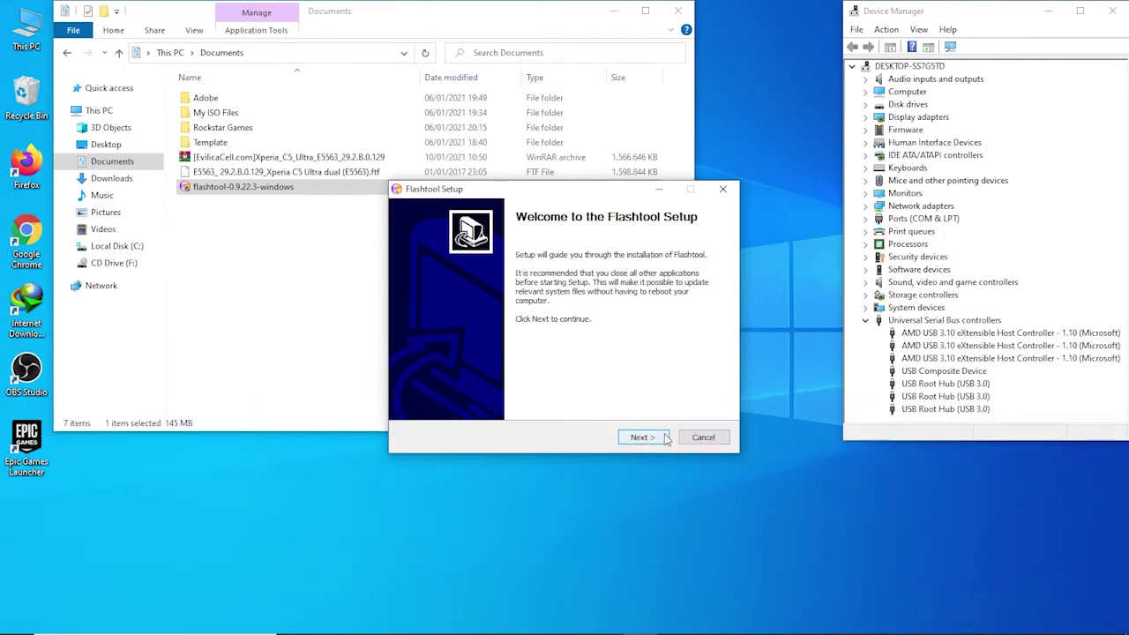
{"action": "left_click", "coordinate": [703, 438]}
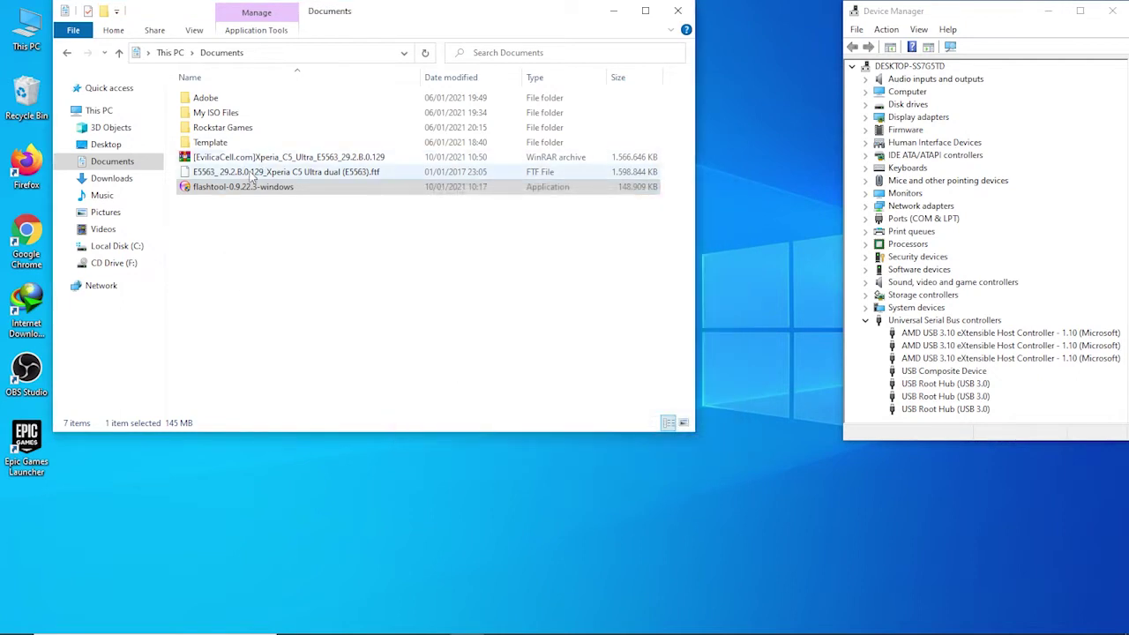
{"action": "left_click", "coordinate": [277, 187]}
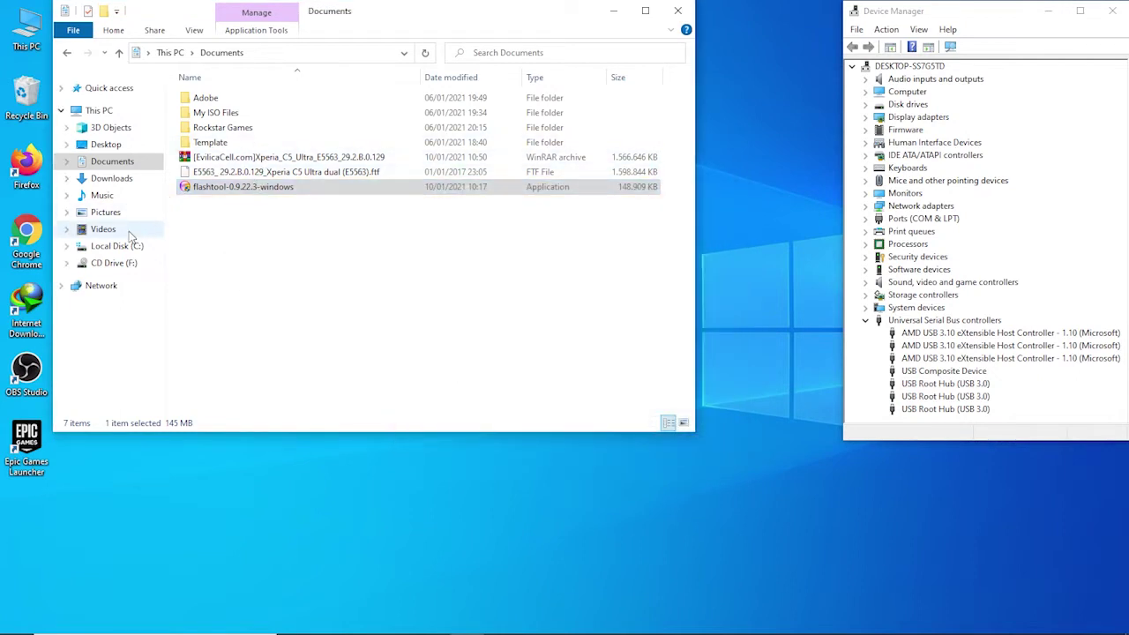
Go to the drivers folder inside C:\Flashtool and launch the Flashtool-drivers setup
{"action": "left_click", "coordinate": [133, 248]}
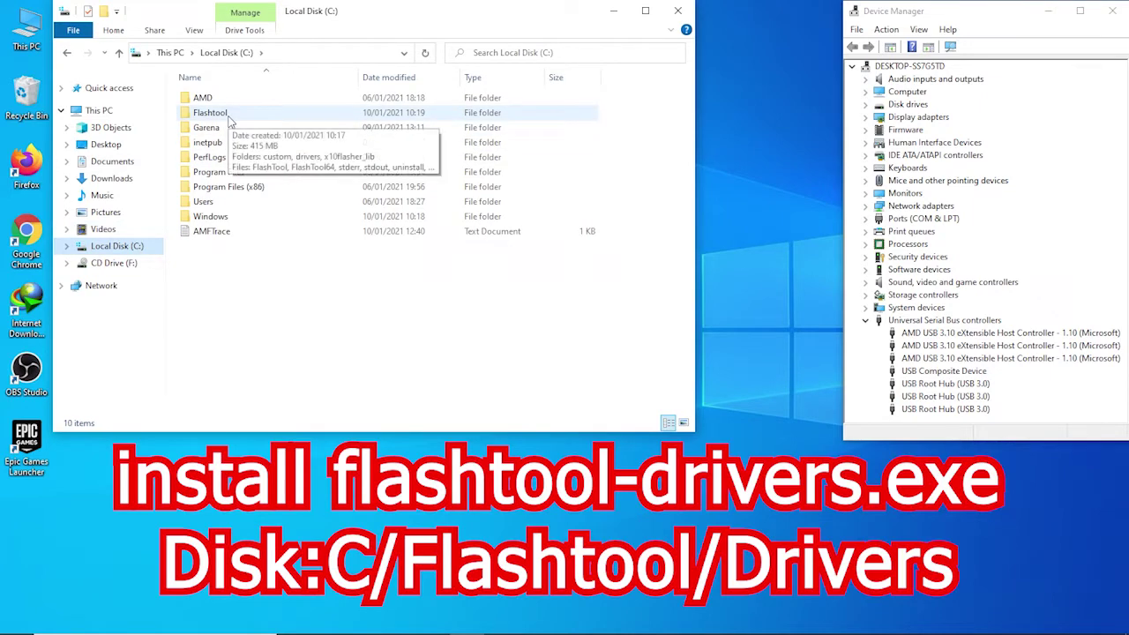
{"action": "double_click", "coordinate": [228, 116]}
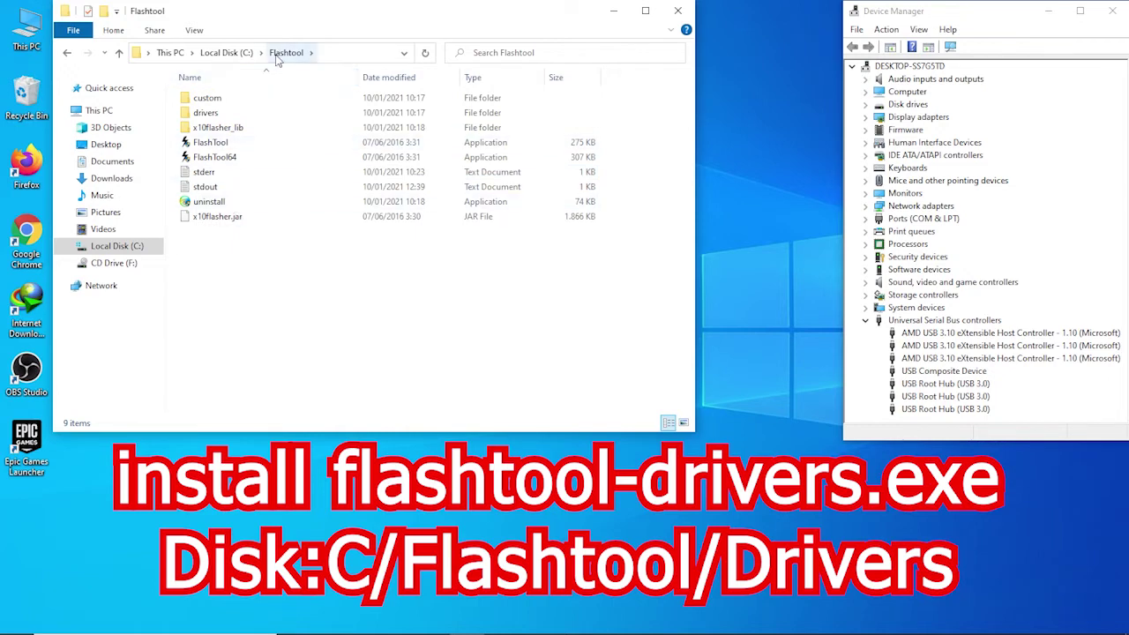
{"action": "double_click", "coordinate": [236, 113]}
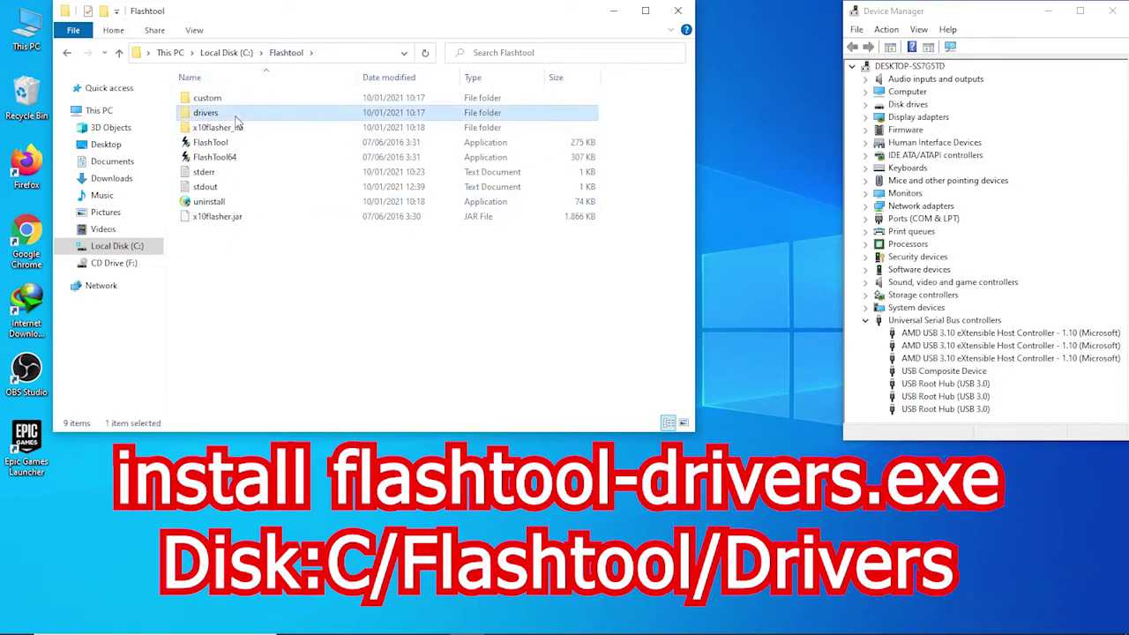
{"action": "left_click", "coordinate": [236, 105]}
{"action": "right_click", "coordinate": [236, 105]}
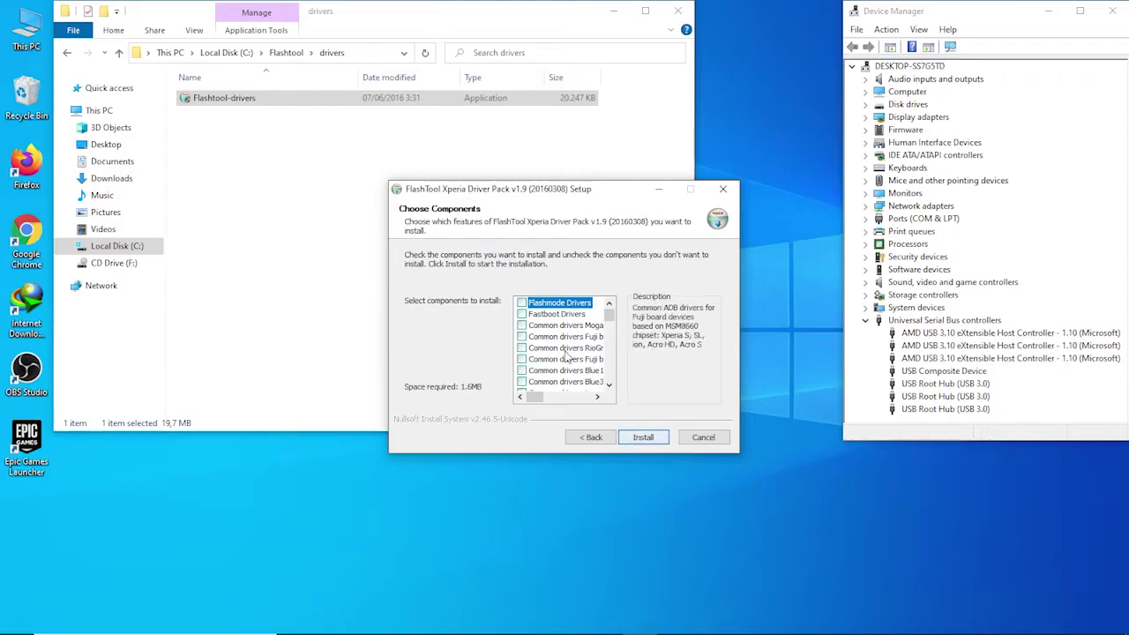
Select Flashmode Drivers and Fastboot Drivers as the driver pack components, and quit the setup without installing
{"action": "left_click", "coordinate": [522, 315]}
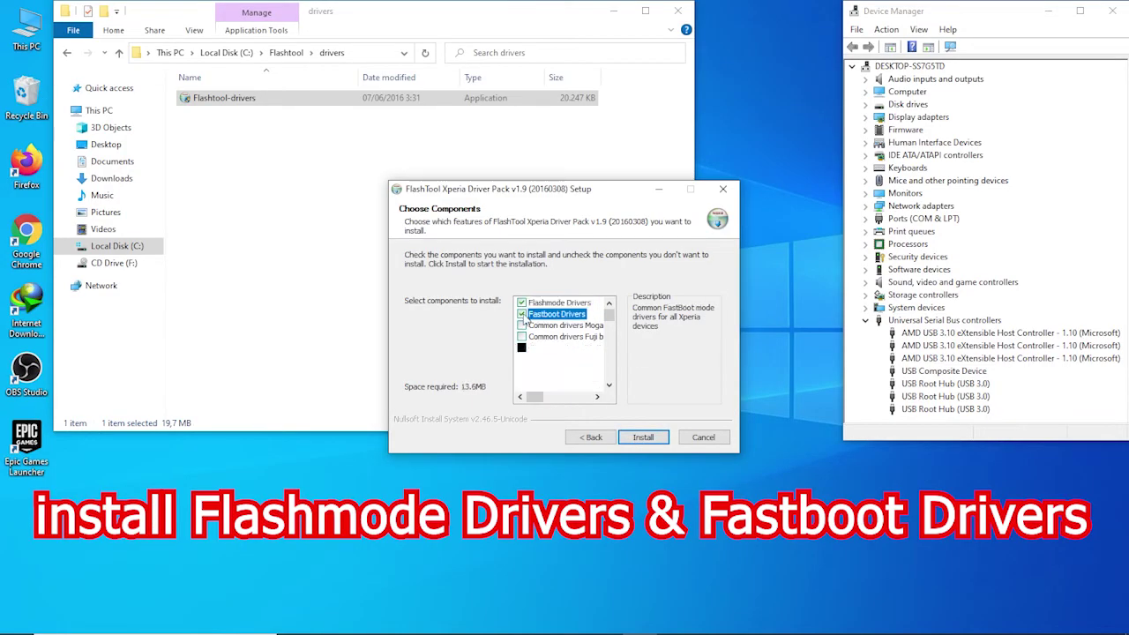
{"action": "left_click", "coordinate": [546, 306]}
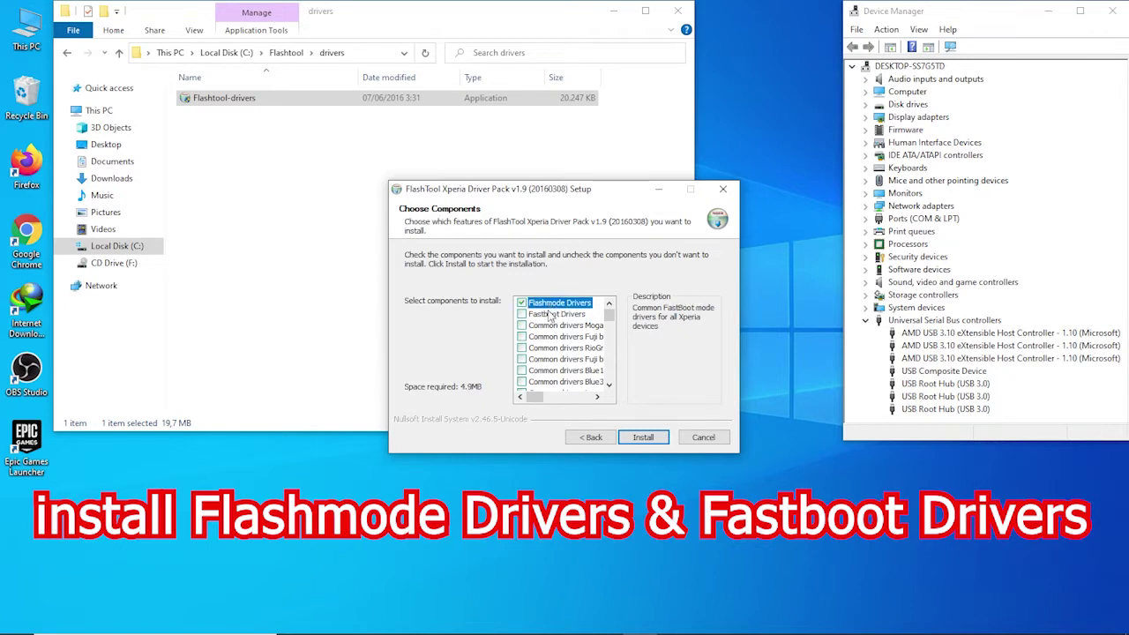
{"action": "left_click", "coordinate": [551, 317]}
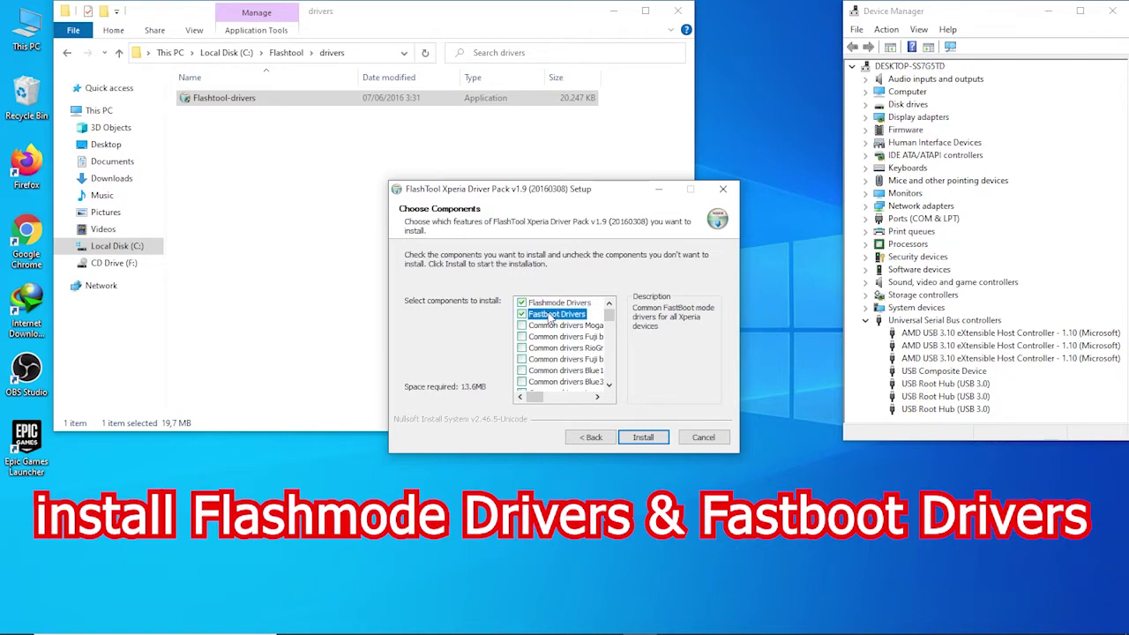
{"action": "left_click", "coordinate": [700, 440]}
{"action": "left_click", "coordinate": [606, 374]}
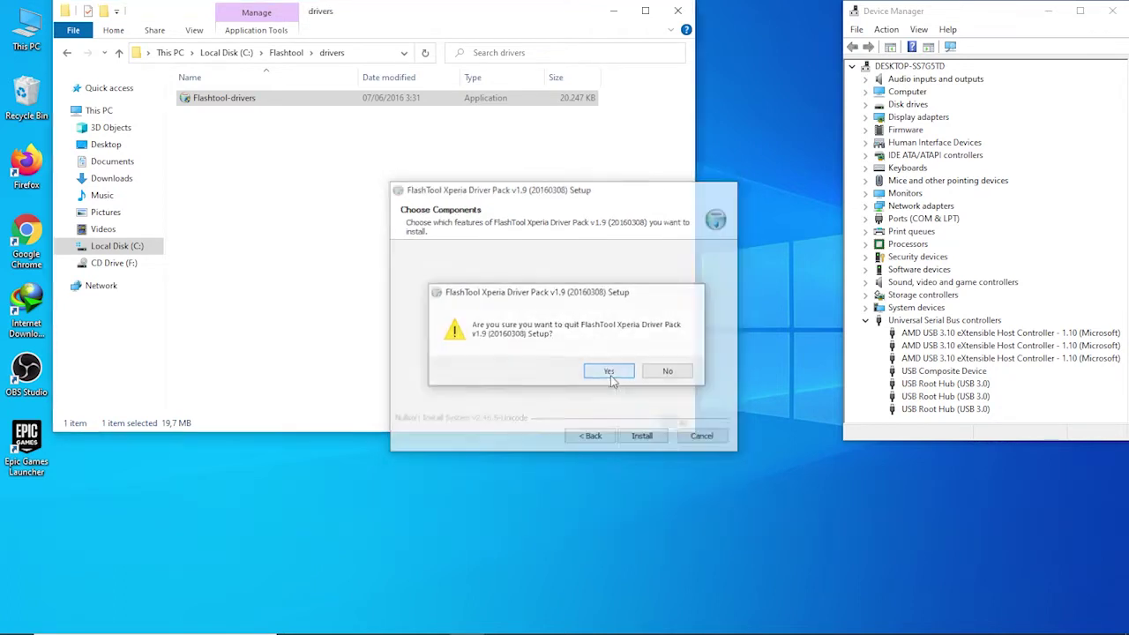
Return to the root of Local Disk (C:) and launch Flashtool64 as administrator
{"action": "left_click", "coordinate": [231, 53]}
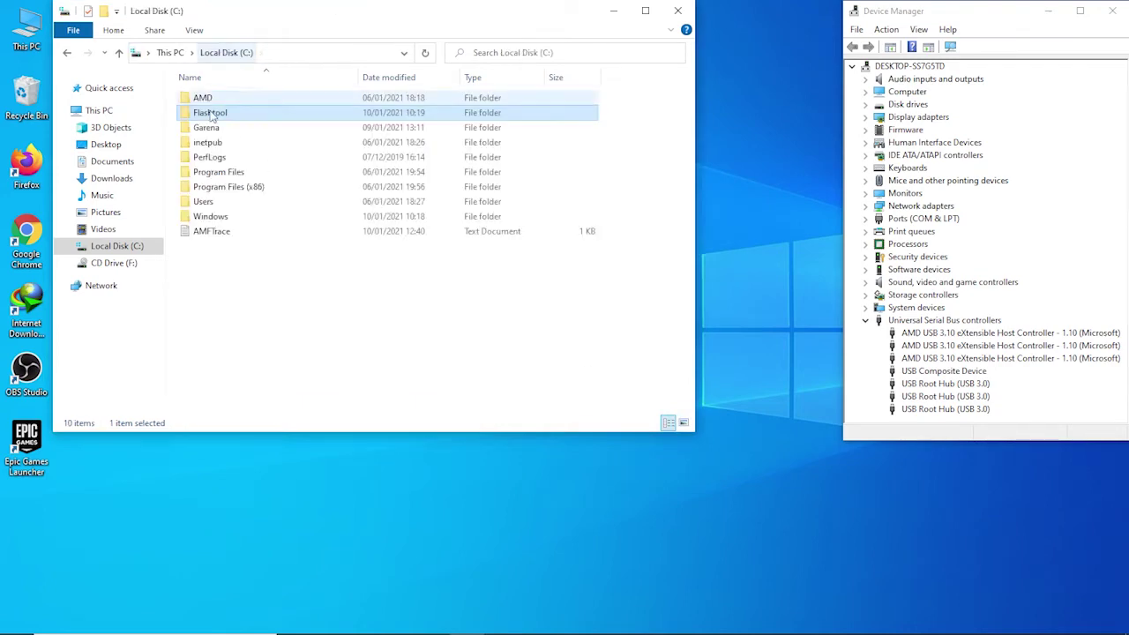
{"action": "left_click", "coordinate": [13, 624]}
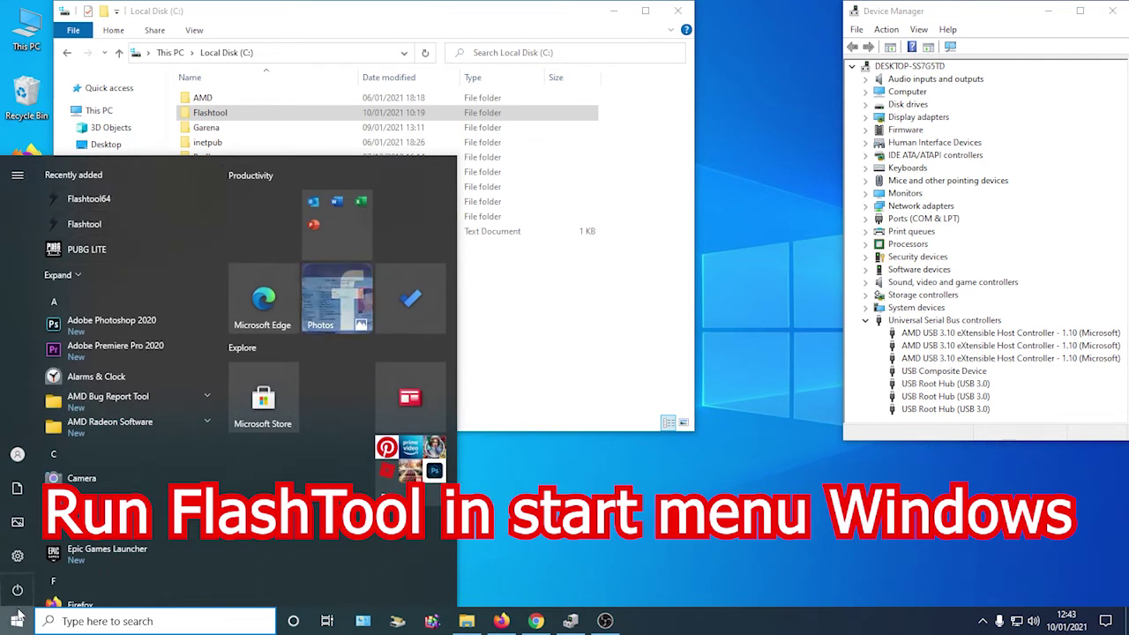
{"action": "right_click", "coordinate": [103, 199]}
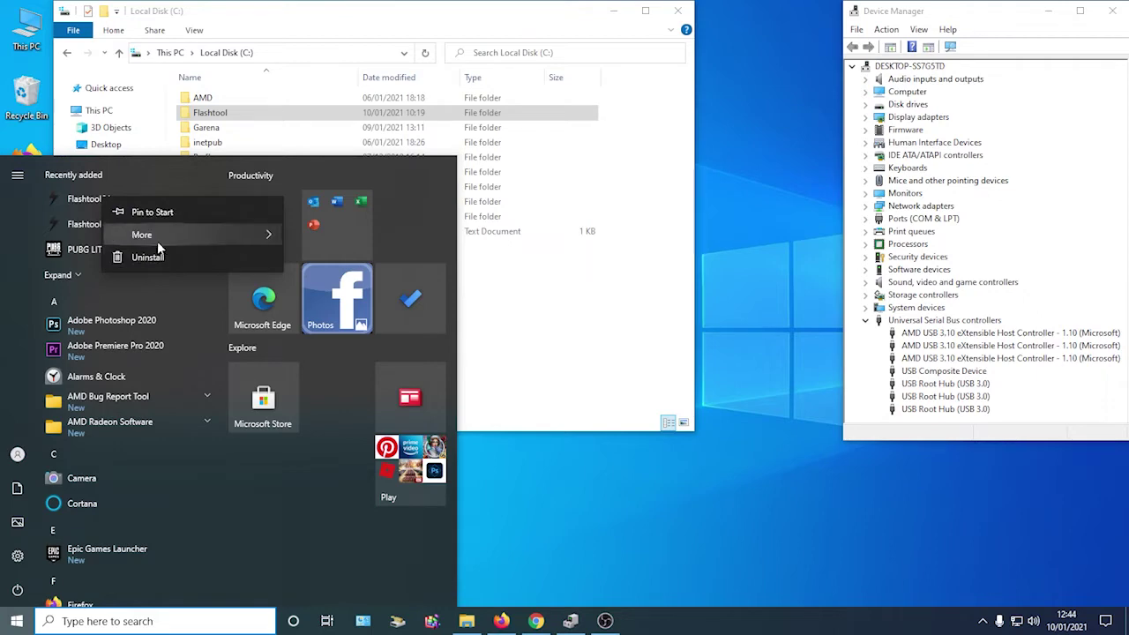
{"action": "mouse_move", "coordinate": [161, 240]}
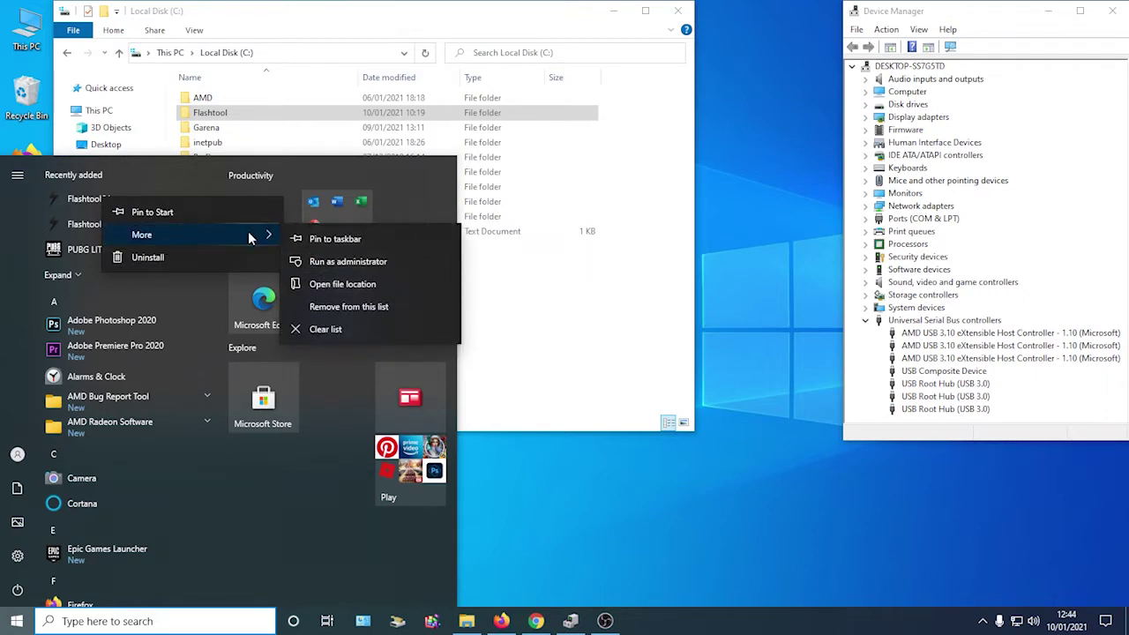
{"action": "left_click", "coordinate": [351, 262]}
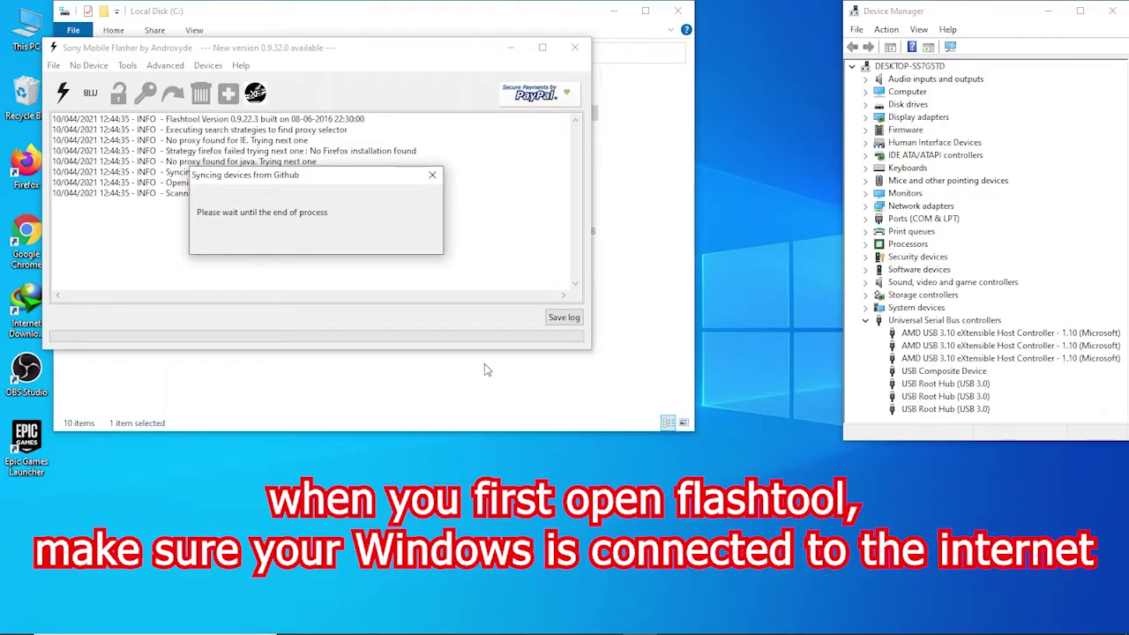
Check the Windows Security notification about virus protection, and move the FlashTool window away from the desktop icons
{"action": "mouse_move", "coordinate": [800, 631]}
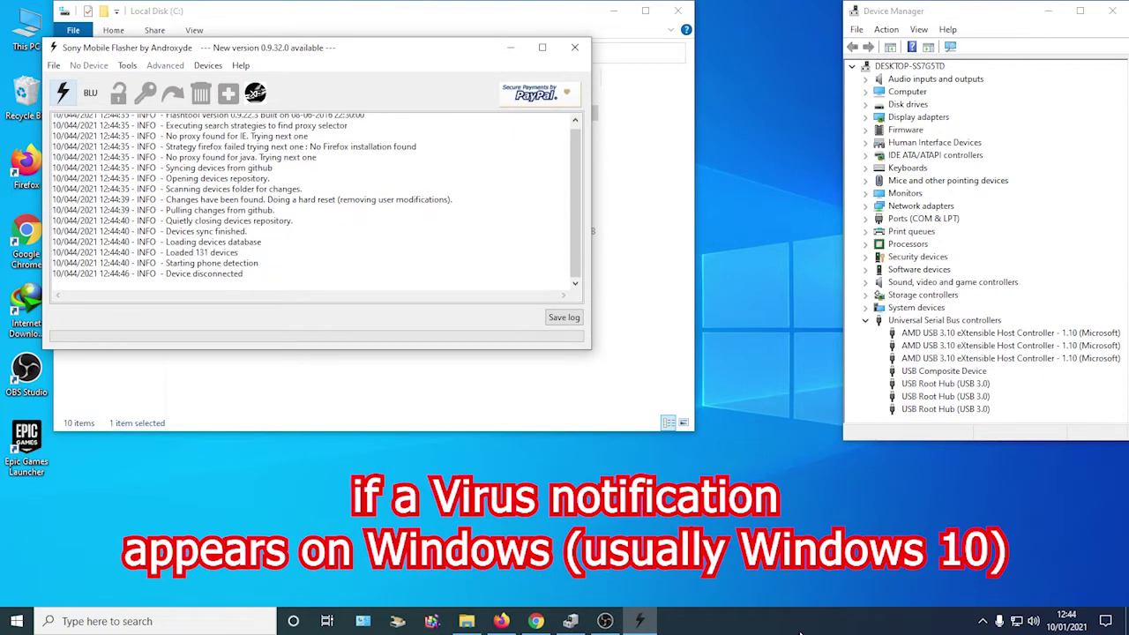
{"action": "left_click", "coordinate": [1107, 621]}
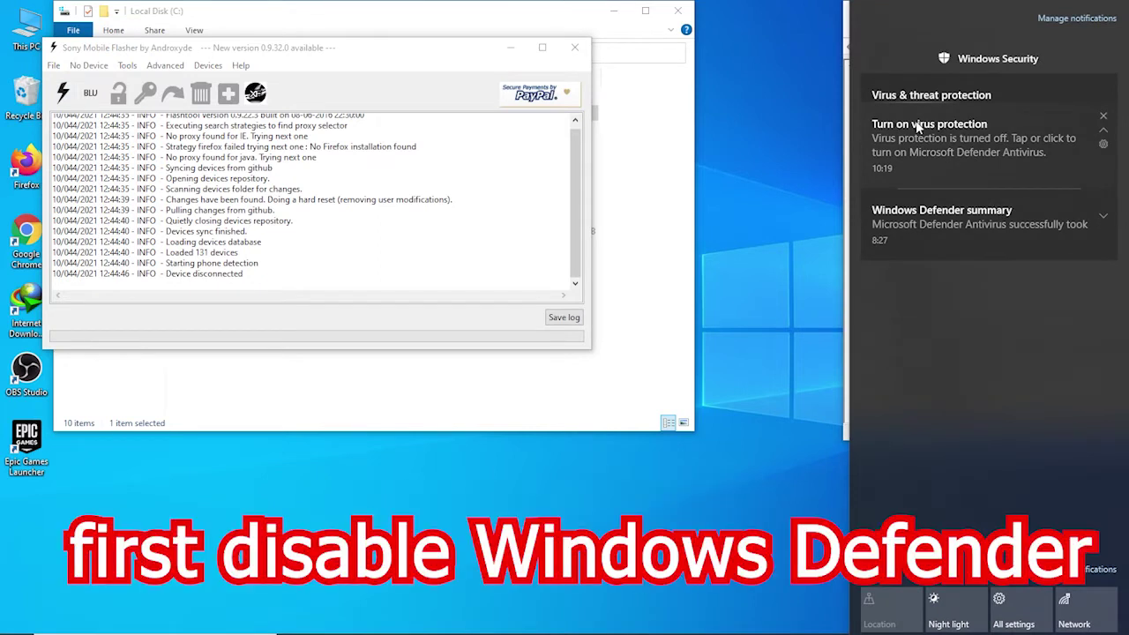
{"action": "left_click", "coordinate": [804, 150]}
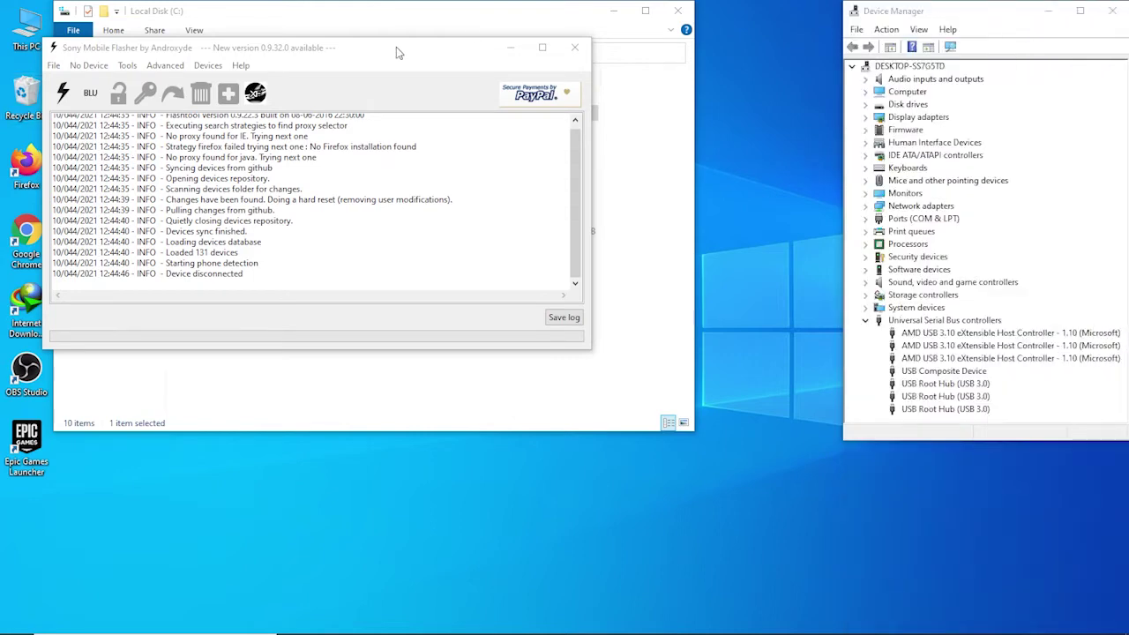
{"action": "left_click_drag", "start_coordinate": [396, 47], "coordinate": [536, 77]}
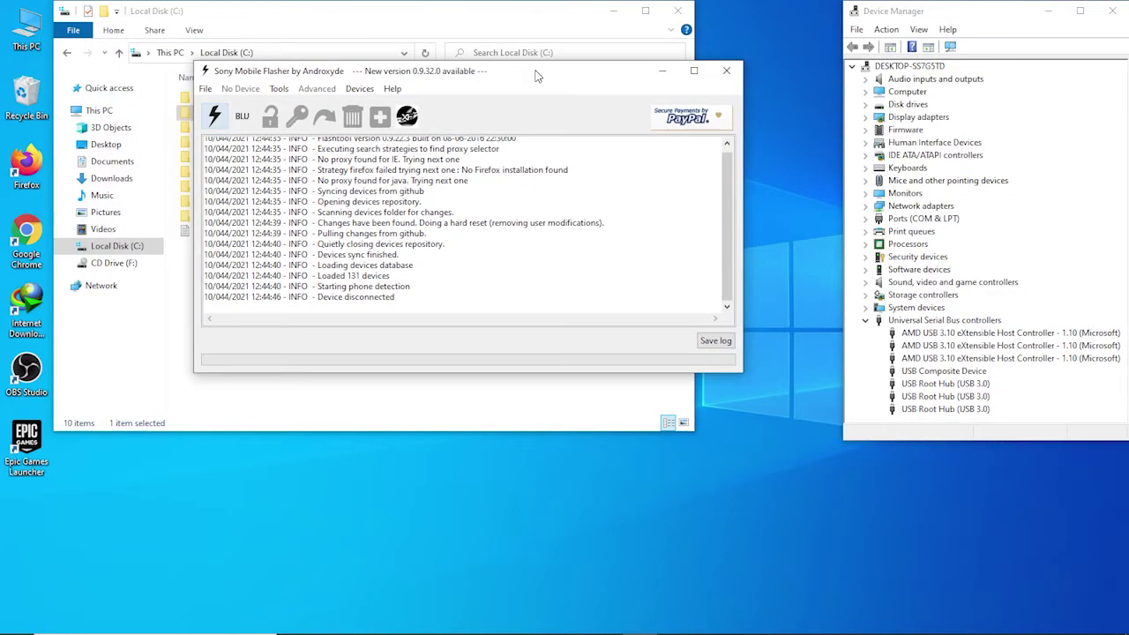
Locate the E5563_29.2.B.0.129 Xperia C5 Ultra dual FTF file in Documents, and open its context options without applying any
{"action": "left_click", "coordinate": [434, 16]}
{"action": "left_click", "coordinate": [128, 164]}
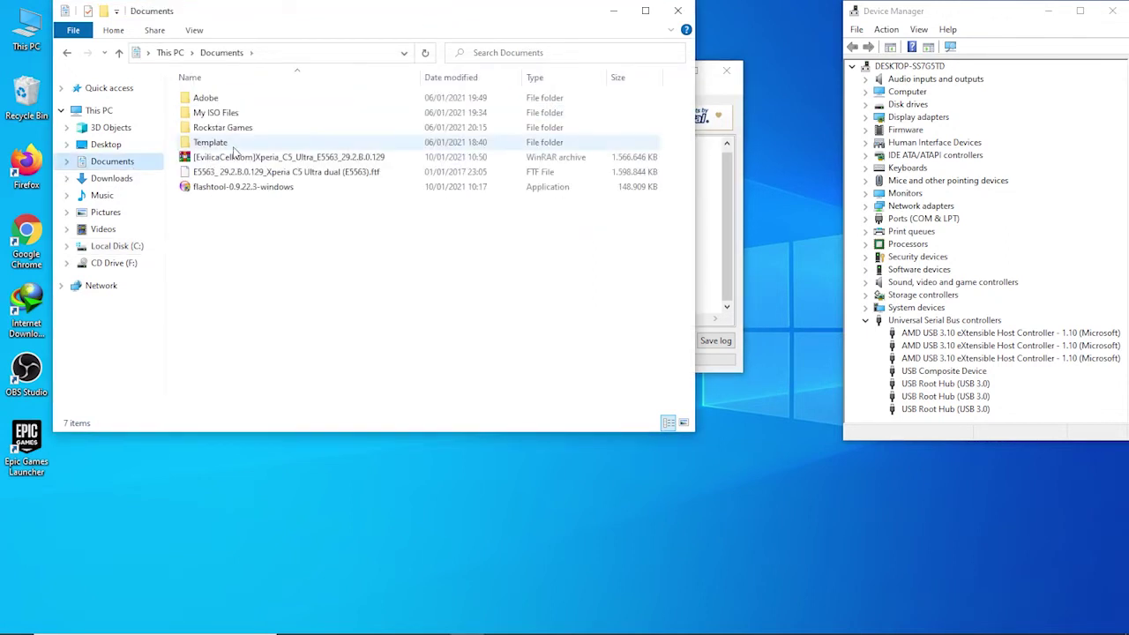
{"action": "left_click", "coordinate": [222, 173]}
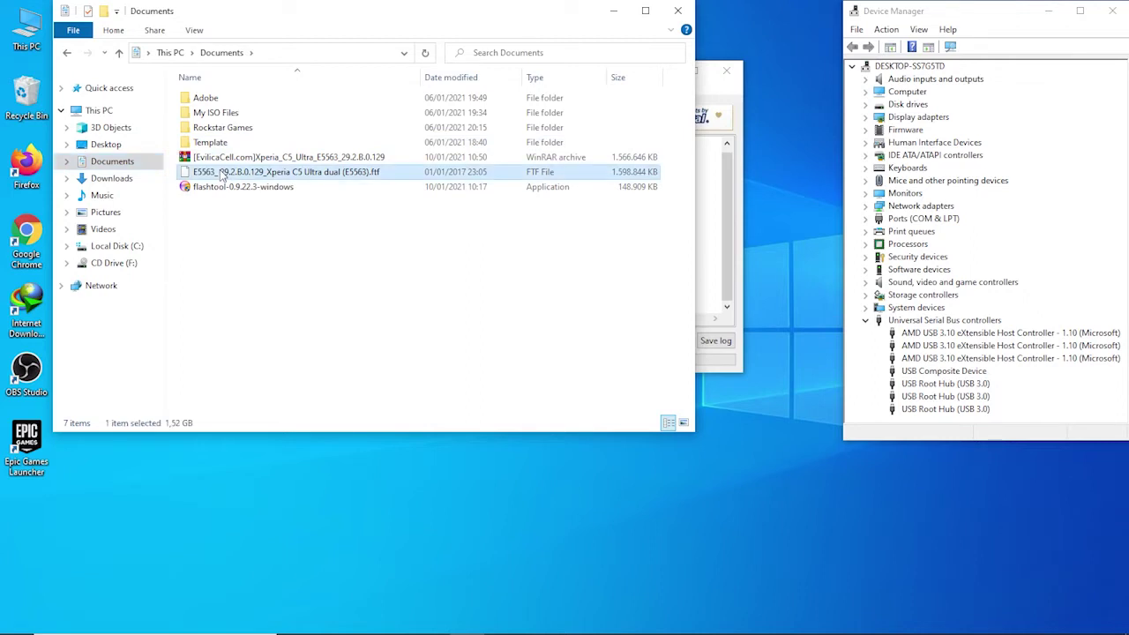
{"action": "right_click", "coordinate": [257, 176]}
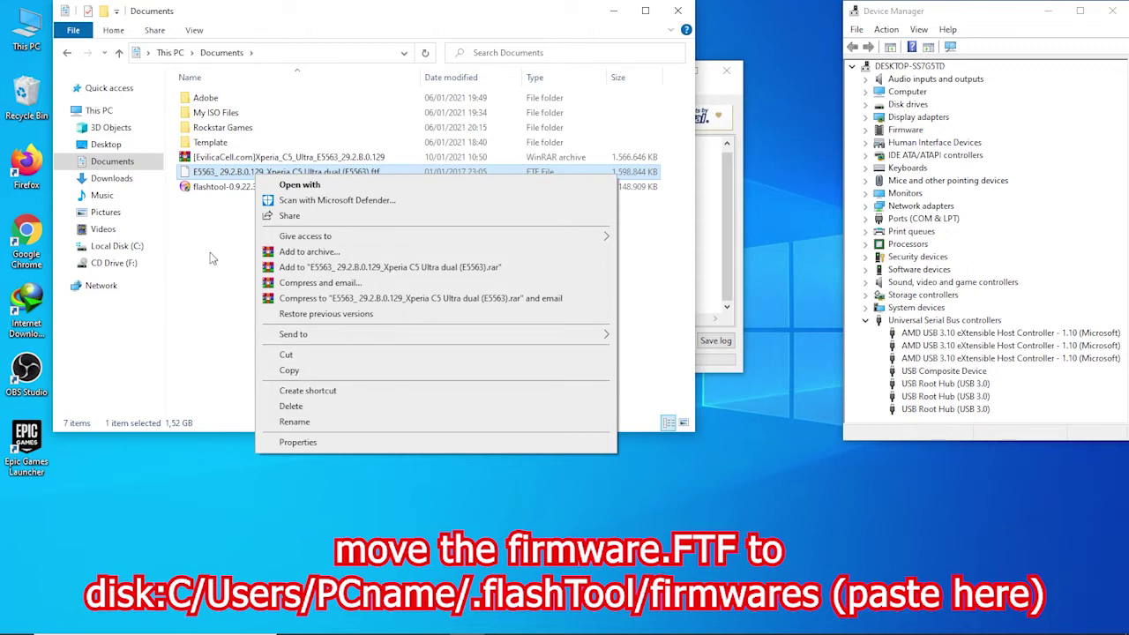
{"action": "left_click", "coordinate": [141, 261]}
{"action": "key", "text": "Escape"}
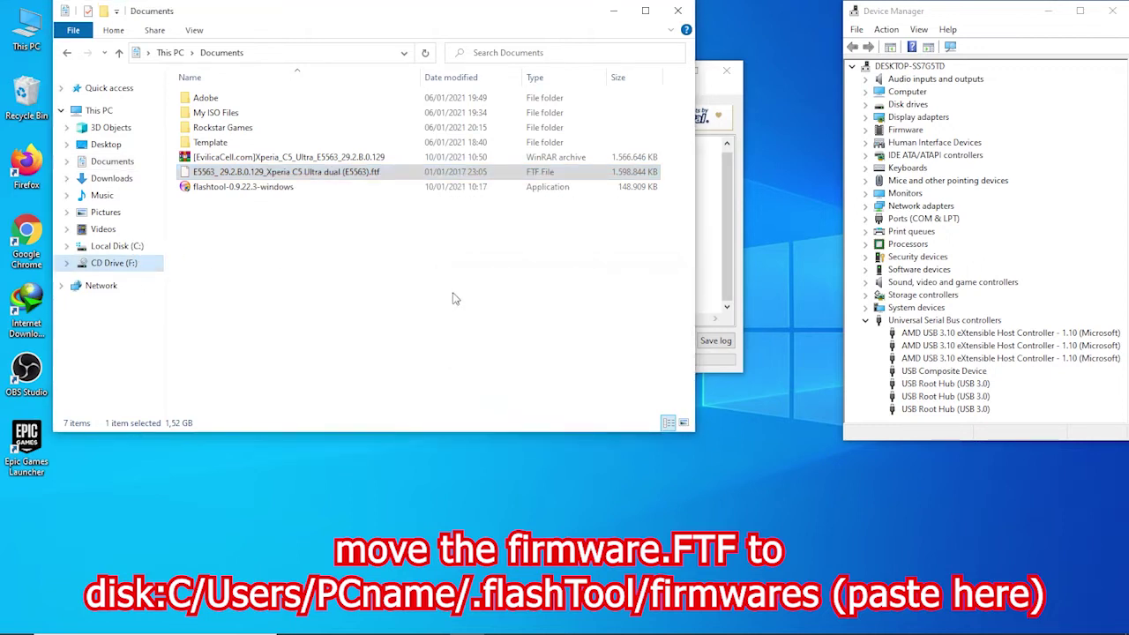
Go to the .flashTool\firmwares folder of the EvilicaCell profile under C:\Users and check where the FTF firmware file belongs
{"action": "left_click", "coordinate": [141, 246]}
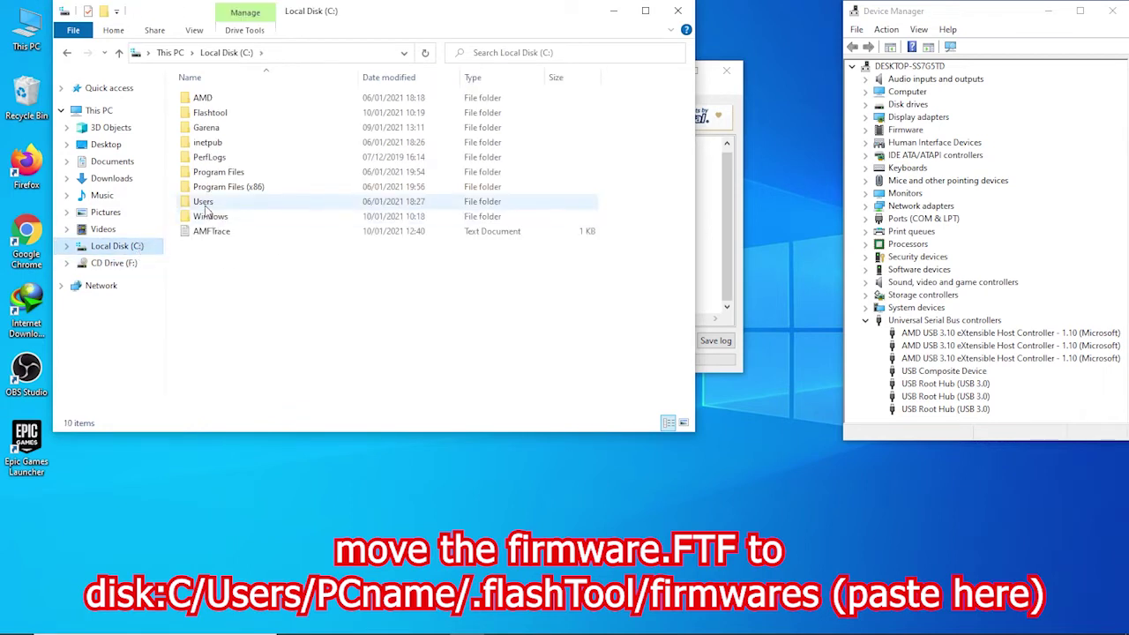
{"action": "double_click", "coordinate": [206, 202]}
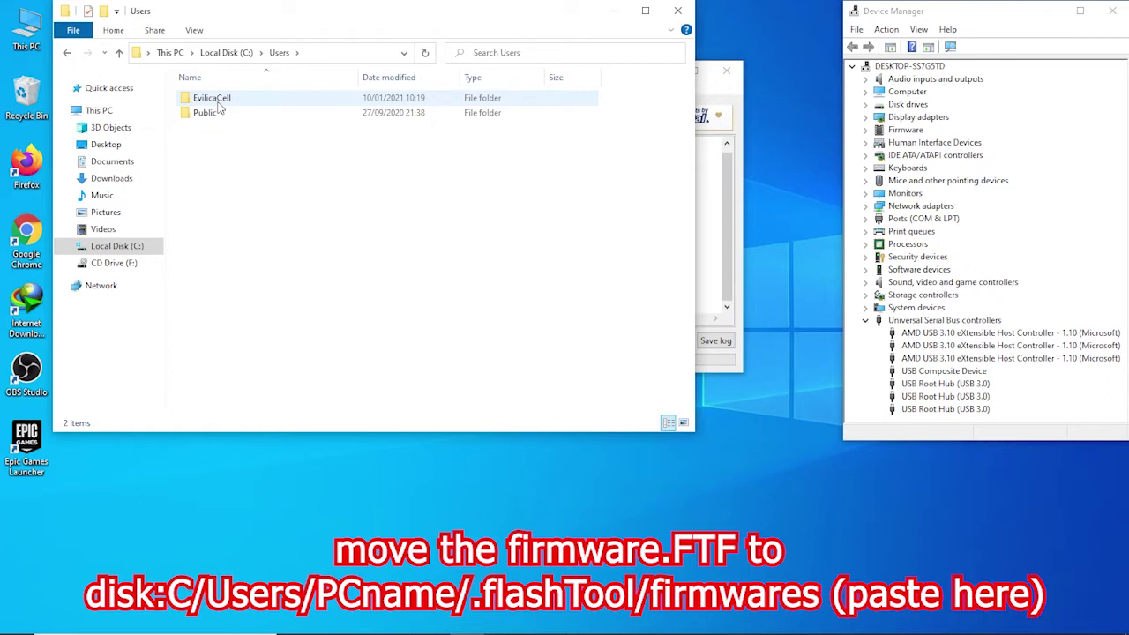
{"action": "double_click", "coordinate": [219, 103]}
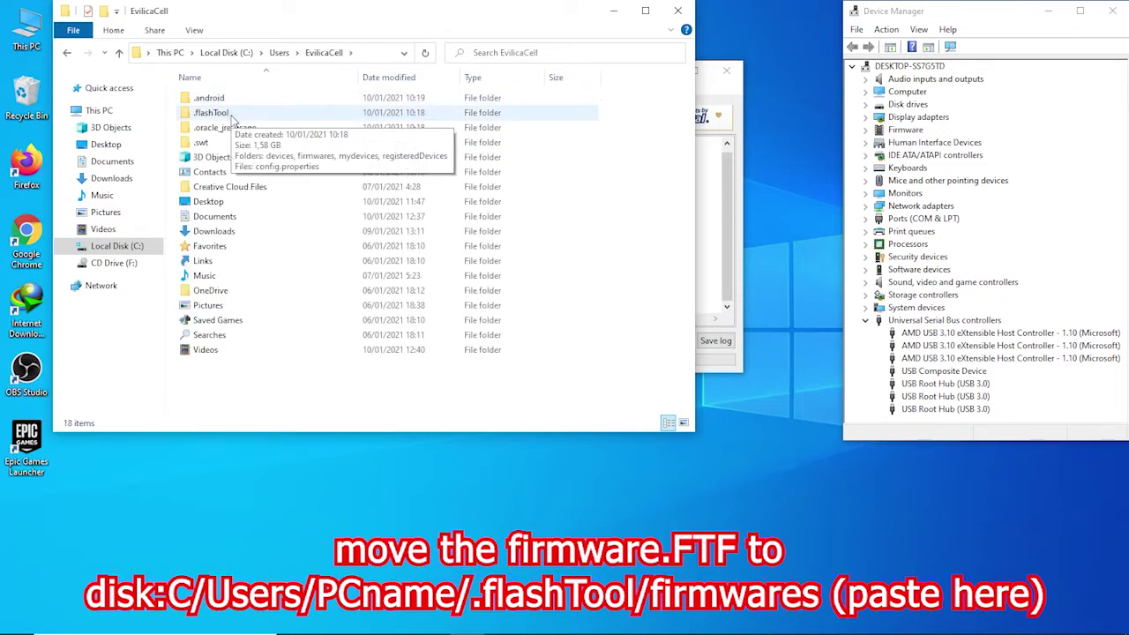
{"action": "double_click", "coordinate": [231, 116]}
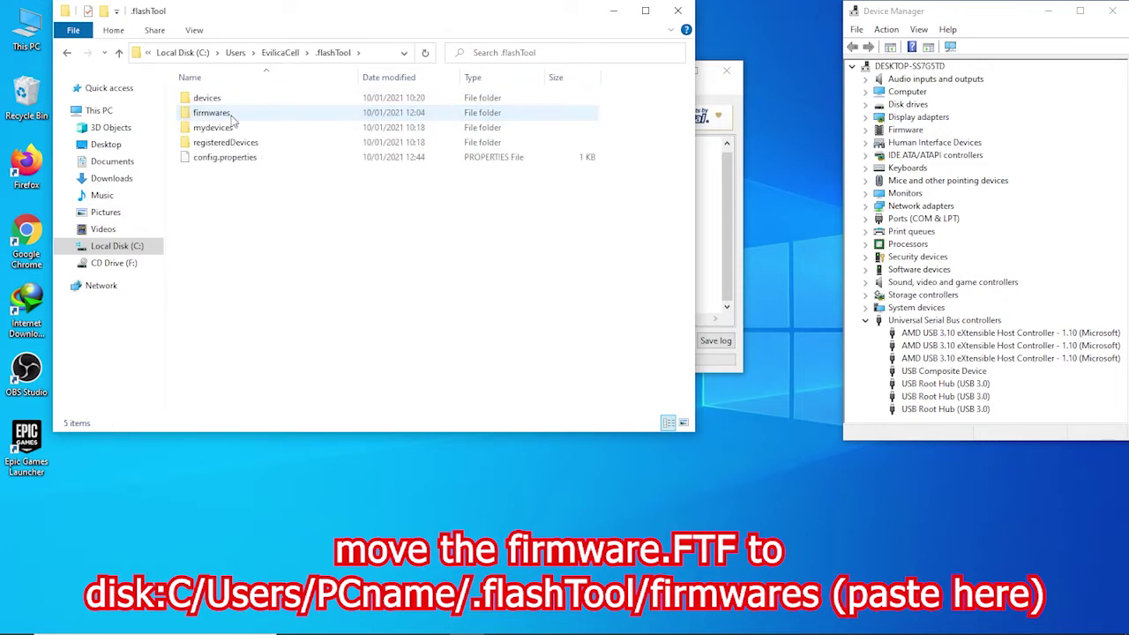
{"action": "double_click", "coordinate": [232, 117]}
{"action": "right_click", "coordinate": [251, 187]}
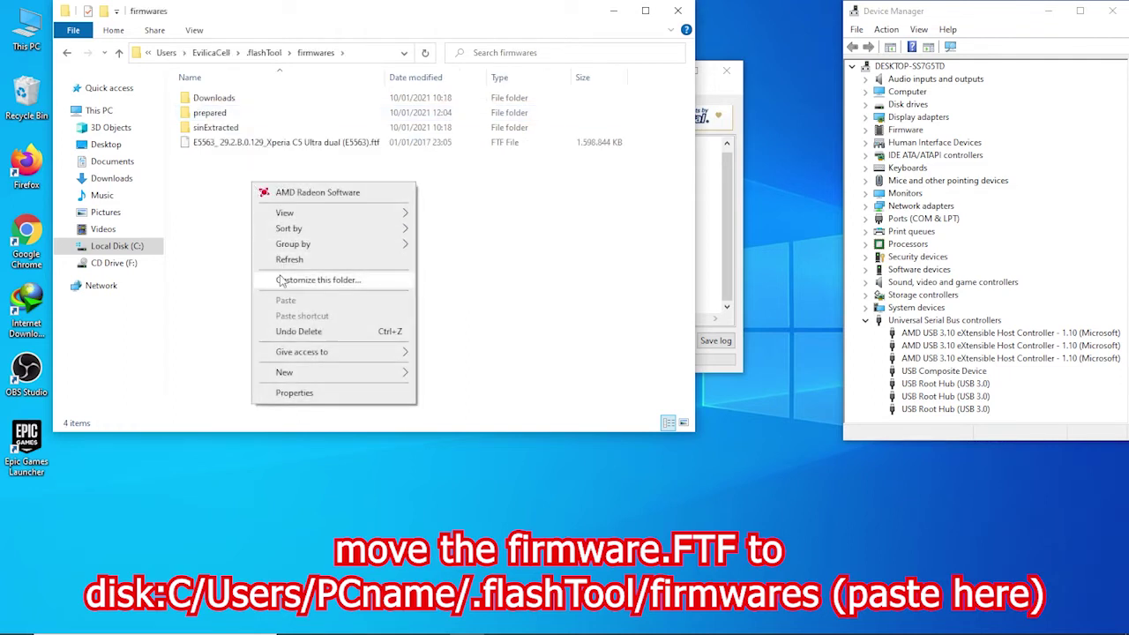
{"action": "left_click", "coordinate": [220, 179]}
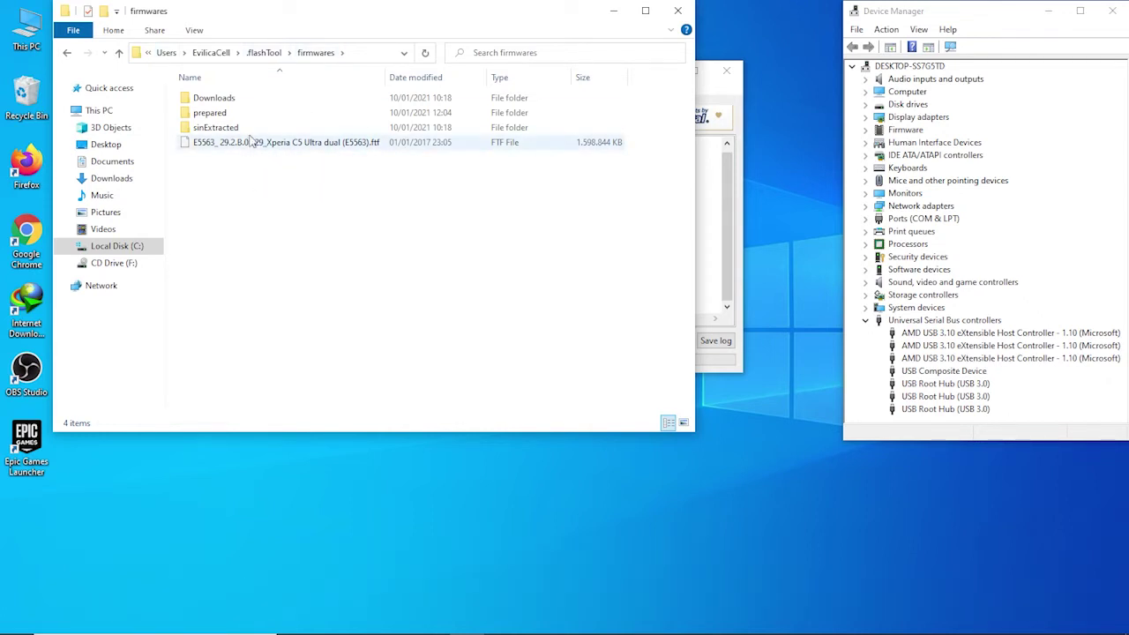
Return to FlashTool, move its window below the firmware file listing, and start flashing a device in Flashmode
{"action": "left_click", "coordinate": [703, 92]}
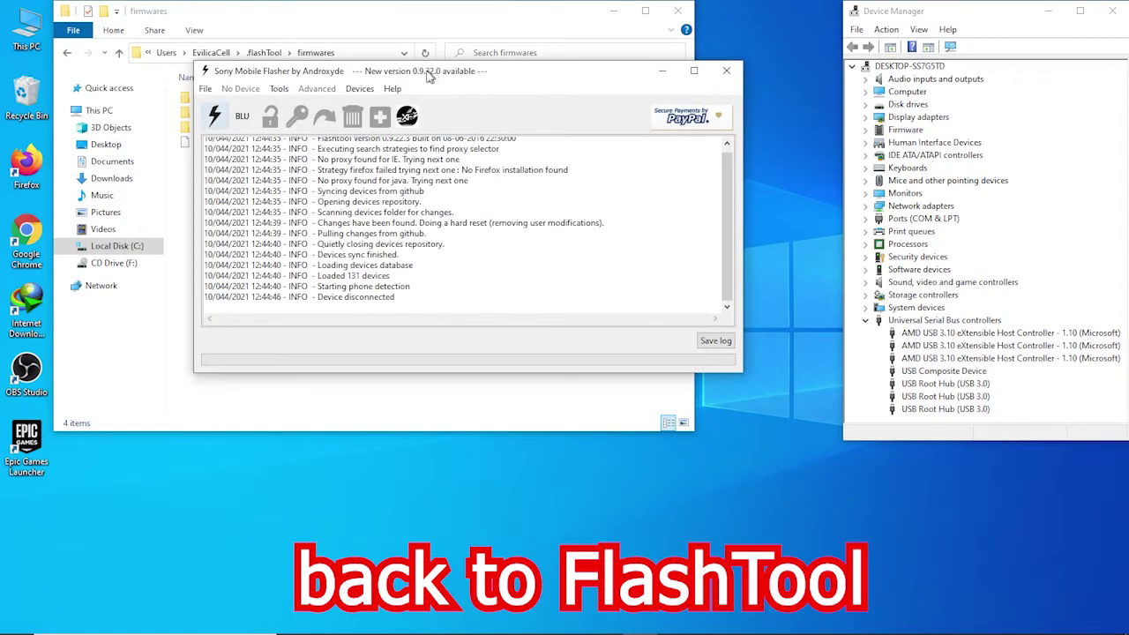
{"action": "left_click_drag", "start_coordinate": [436, 78], "coordinate": [377, 167]}
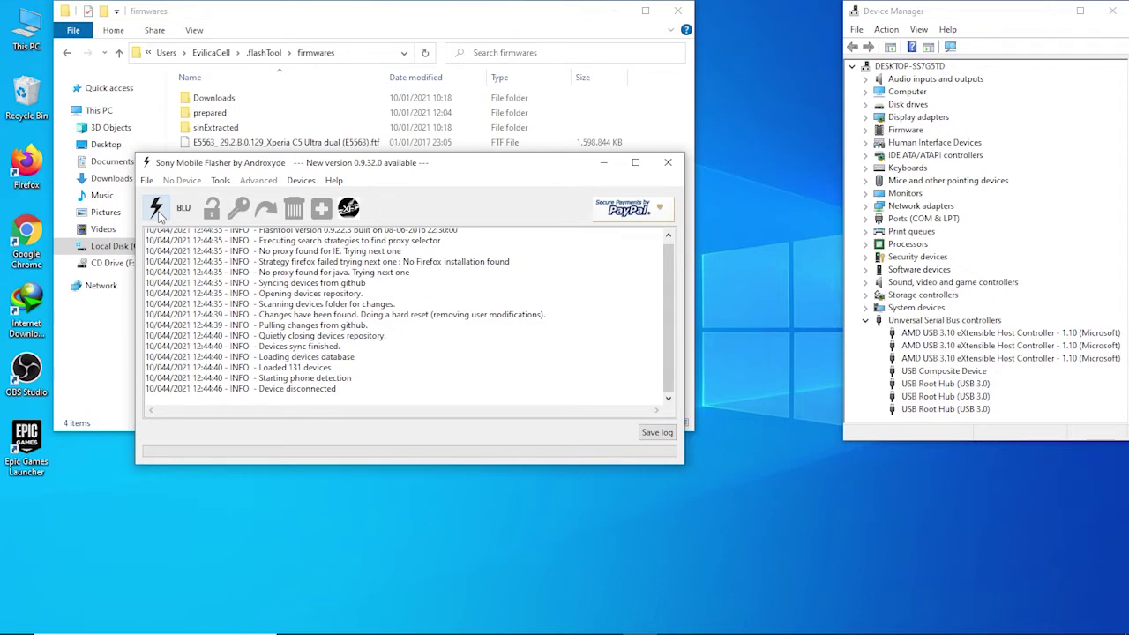
{"action": "left_click", "coordinate": [157, 210]}
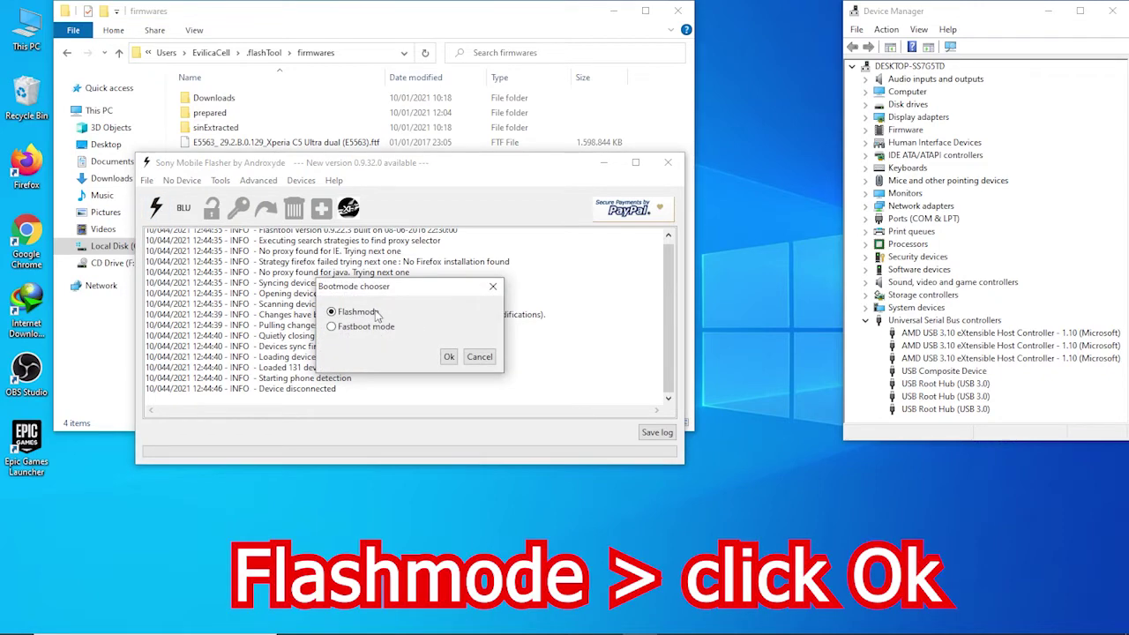
{"action": "left_click", "coordinate": [447, 360]}
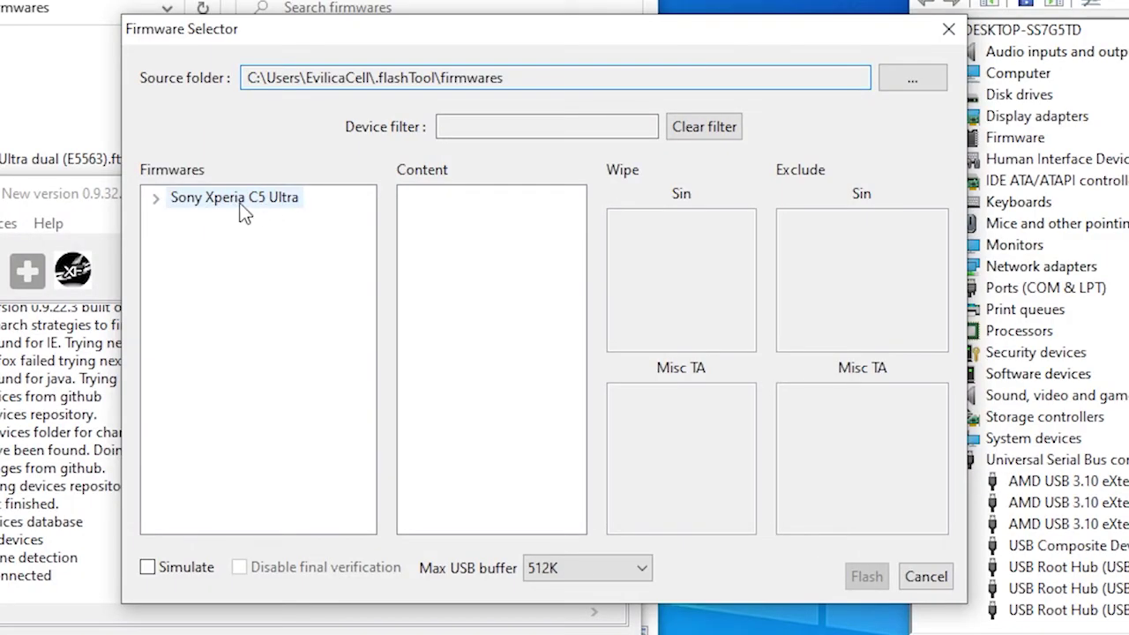
Select firmware release 29.2.B.0.129 under Sony Xperia C5 Ultra, E5563, Xperia C5 Ultra dual
{"action": "left_click", "coordinate": [244, 208]}
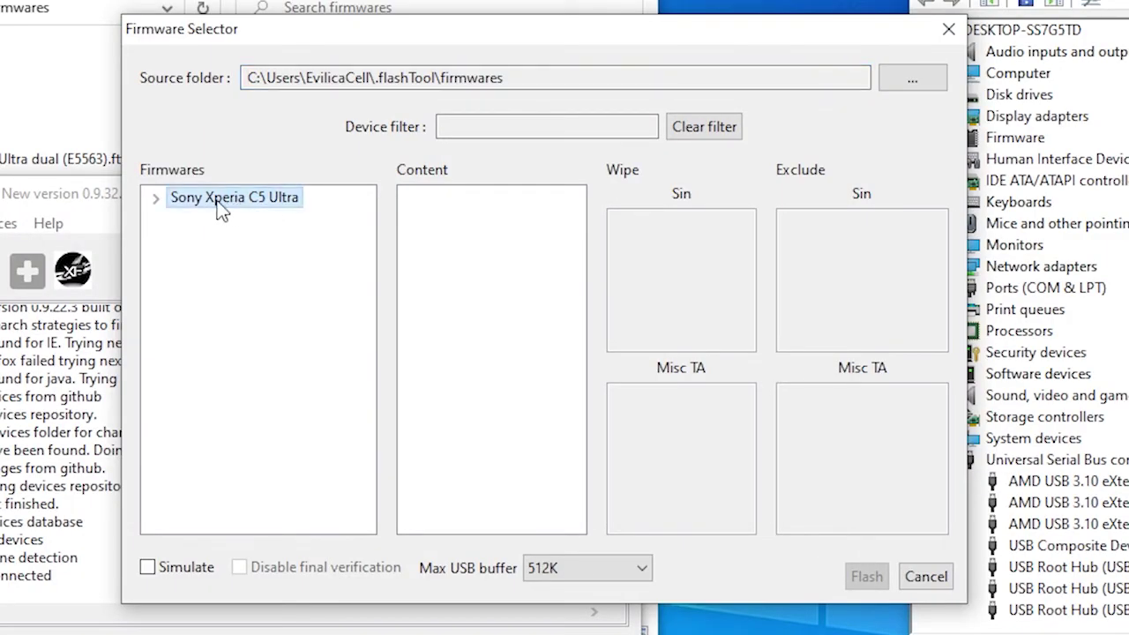
{"action": "left_click", "coordinate": [159, 202]}
{"action": "left_click", "coordinate": [201, 225]}
{"action": "left_click", "coordinate": [184, 224]}
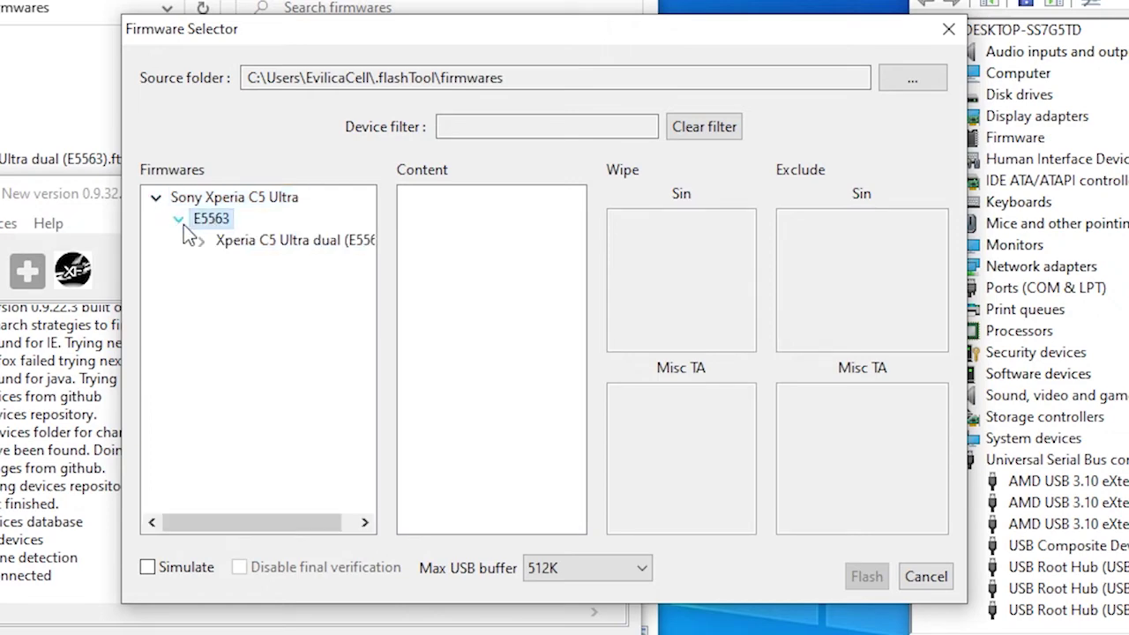
{"action": "left_click", "coordinate": [220, 248]}
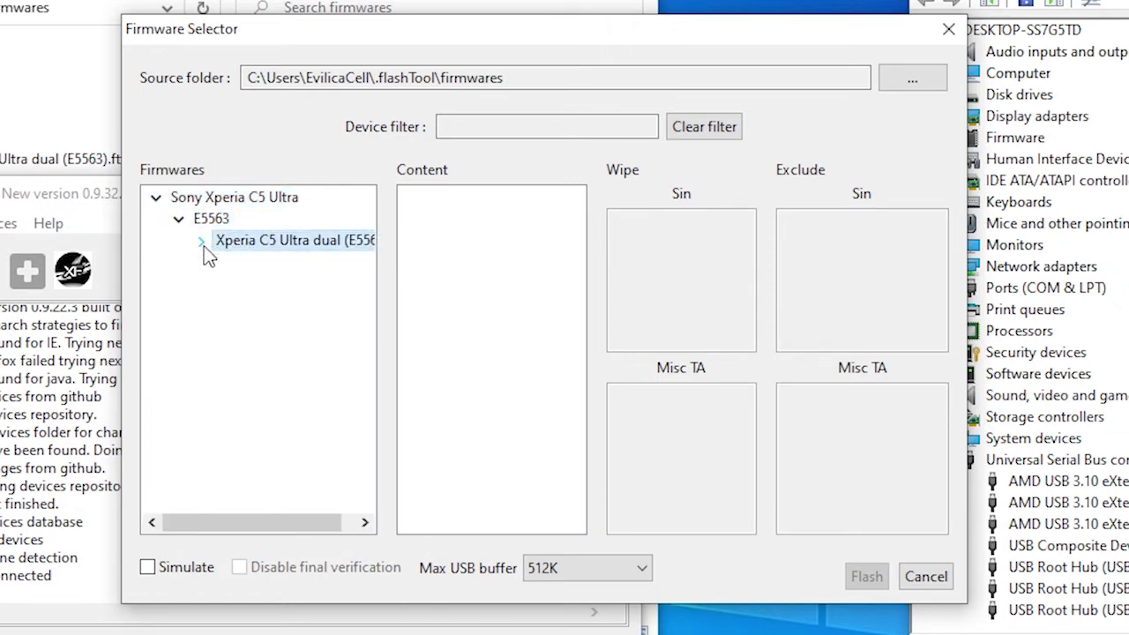
{"action": "left_click", "coordinate": [202, 243]}
{"action": "left_click", "coordinate": [270, 263]}
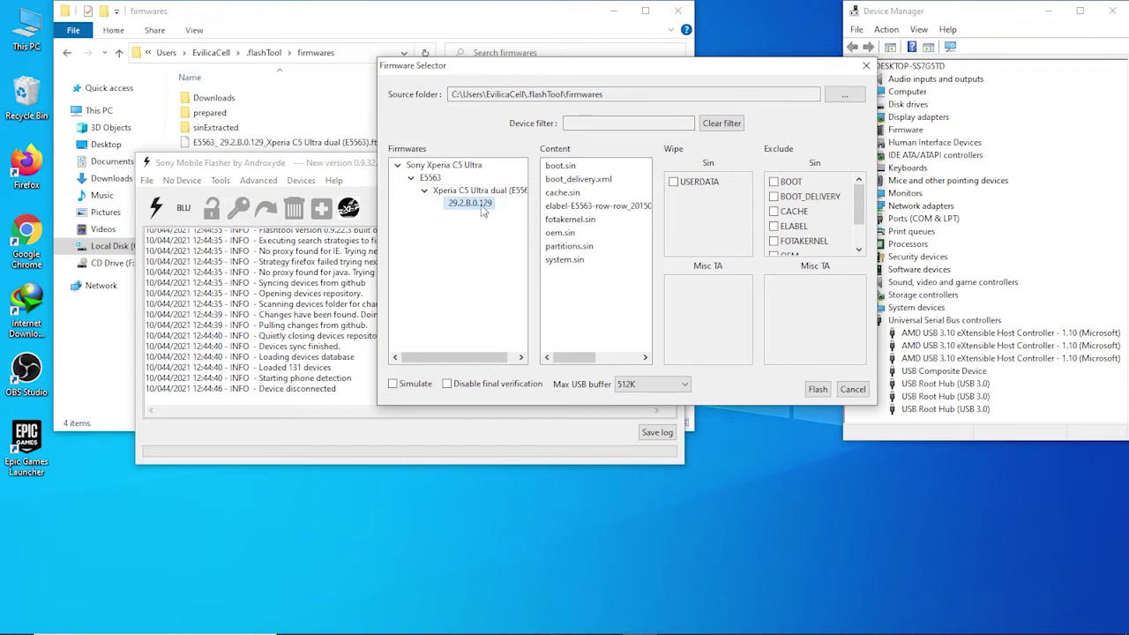
Enable wiping of USERDATA, start the flash, and check the file preparation entry in the log
{"action": "left_click", "coordinate": [674, 182]}
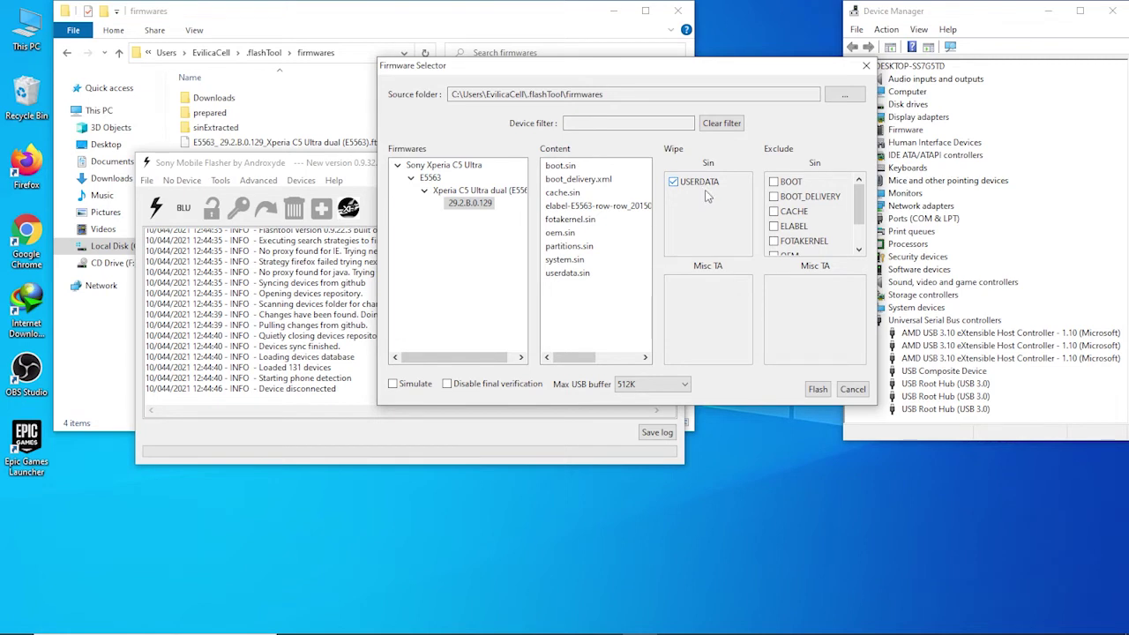
{"action": "left_click", "coordinate": [818, 390]}
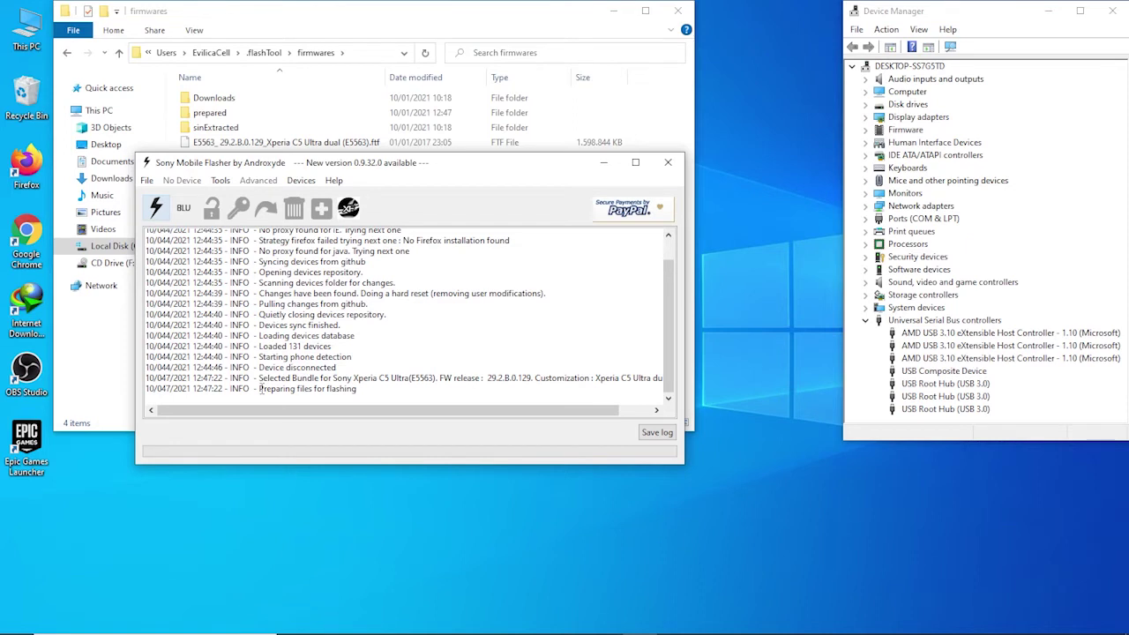
{"action": "left_click_drag", "start_coordinate": [260, 389], "coordinate": [364, 392]}
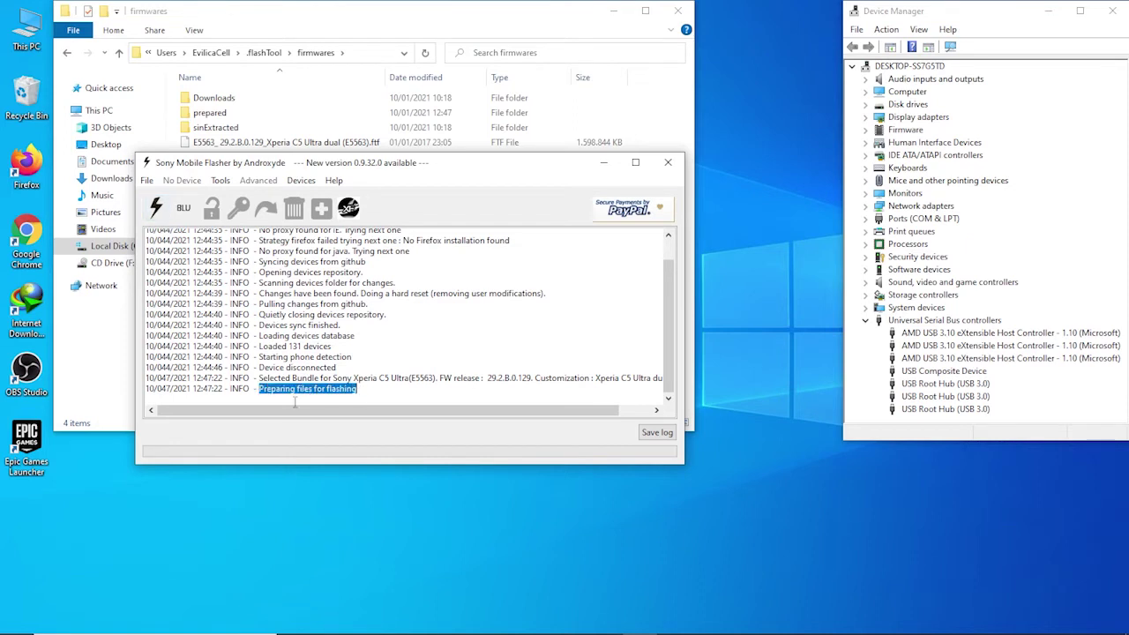
{"action": "left_click", "coordinate": [354, 379]}
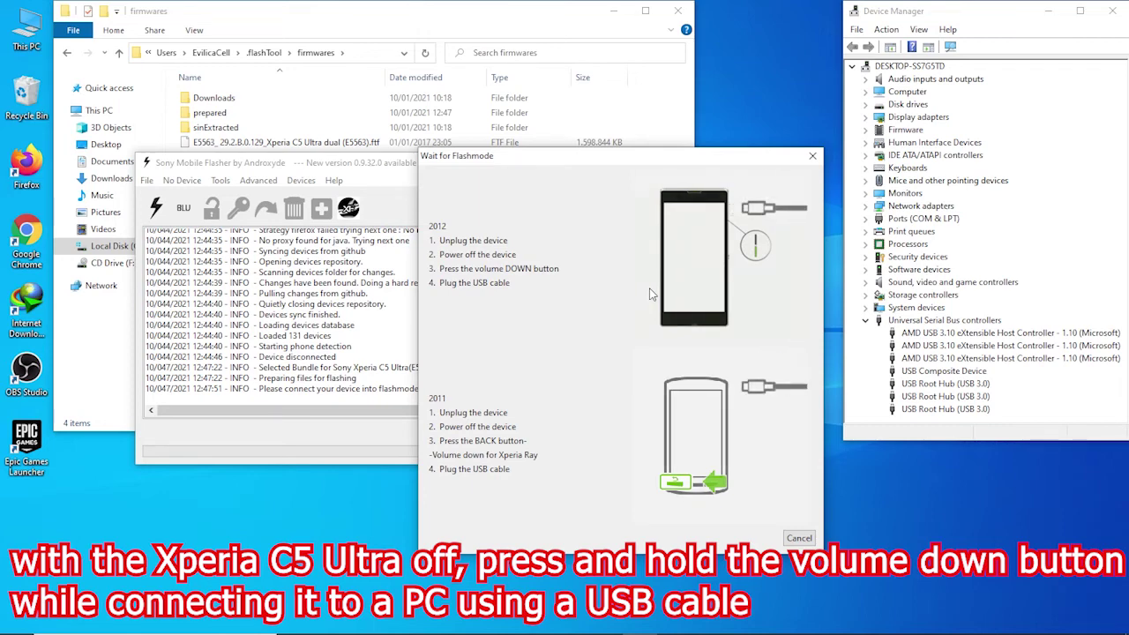
Move the Wait for Flashmode dialog up, lengthen the Device Manager window, and select Universal Serial Bus controllers
{"action": "left_click_drag", "start_coordinate": [608, 162], "coordinate": [485, 54]}
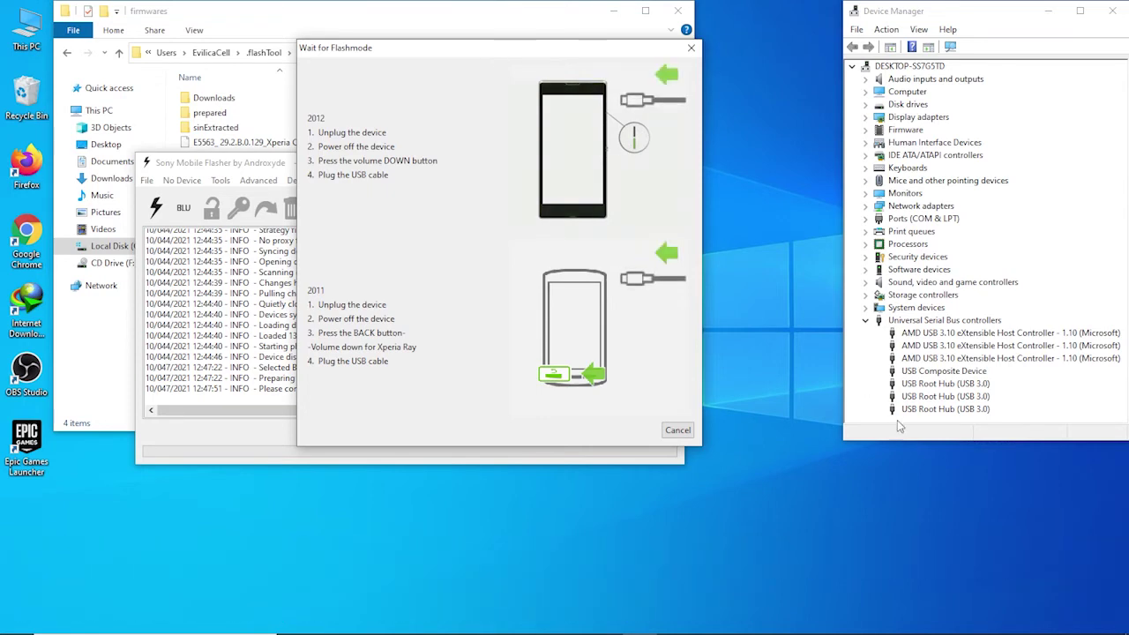
{"action": "left_click_drag", "start_coordinate": [898, 440], "coordinate": [898, 518]}
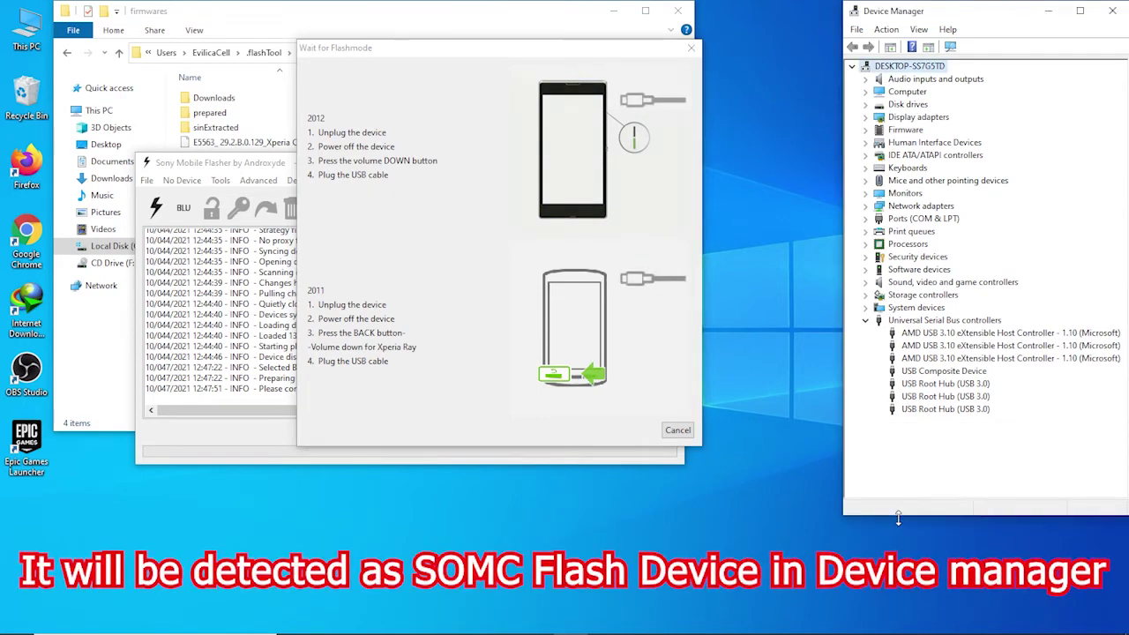
{"action": "left_click", "coordinate": [911, 323]}
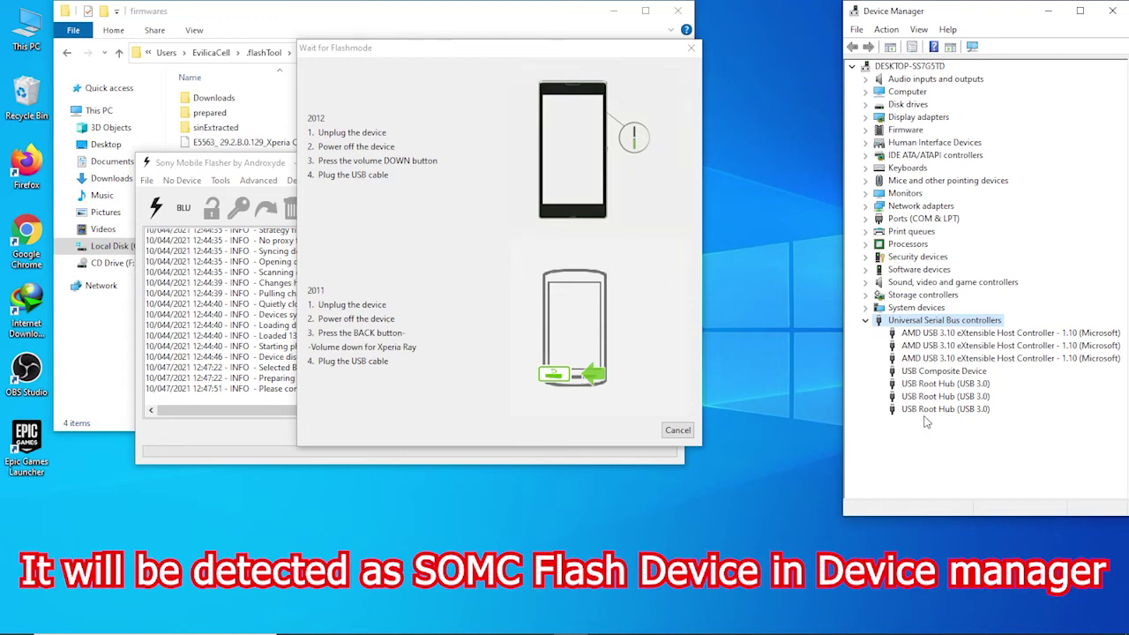
Consult the blog post preview's instructions on completing the Xperia C5 Ultra flash in the browser, and minimize the browser
{"action": "left_click", "coordinate": [272, 170]}
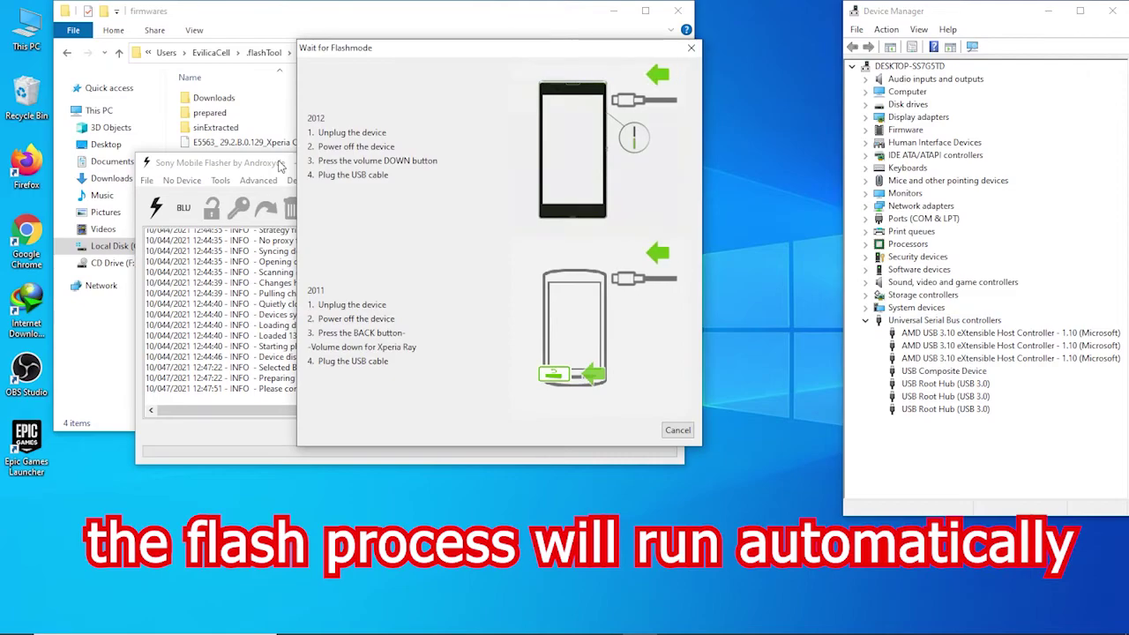
{"action": "mouse_move", "coordinate": [526, 623]}
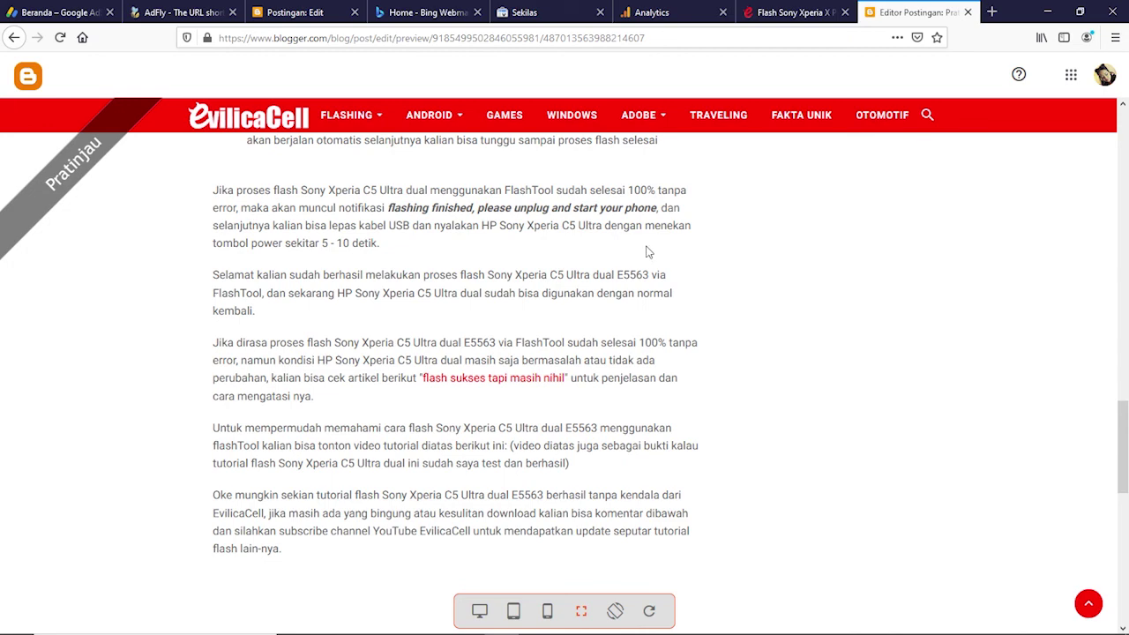
{"action": "left_click", "coordinate": [1047, 11]}
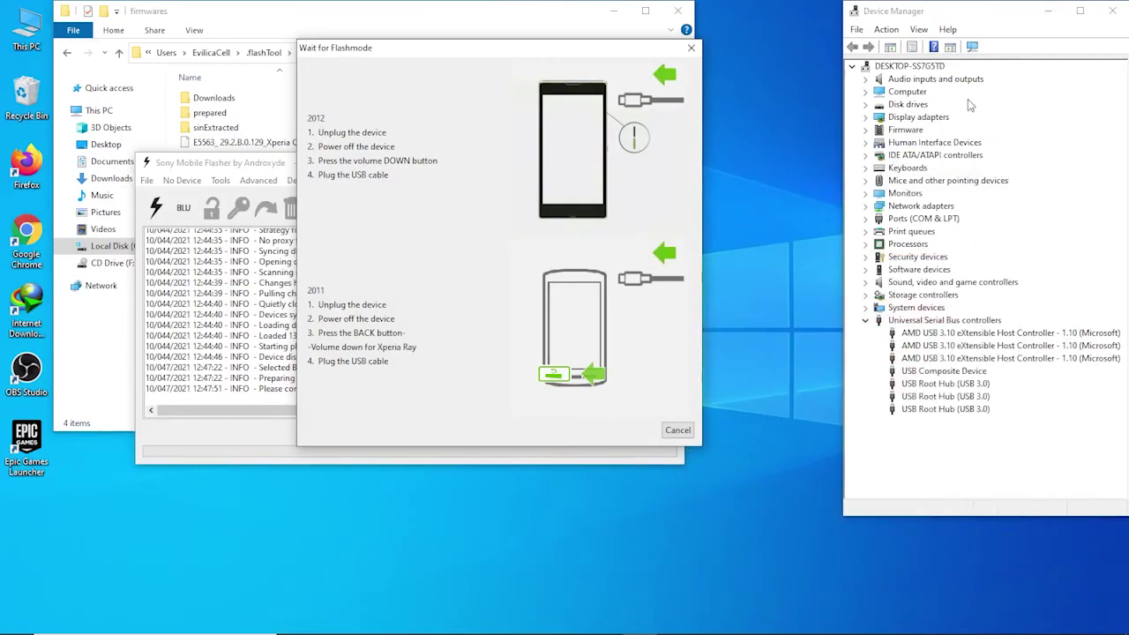